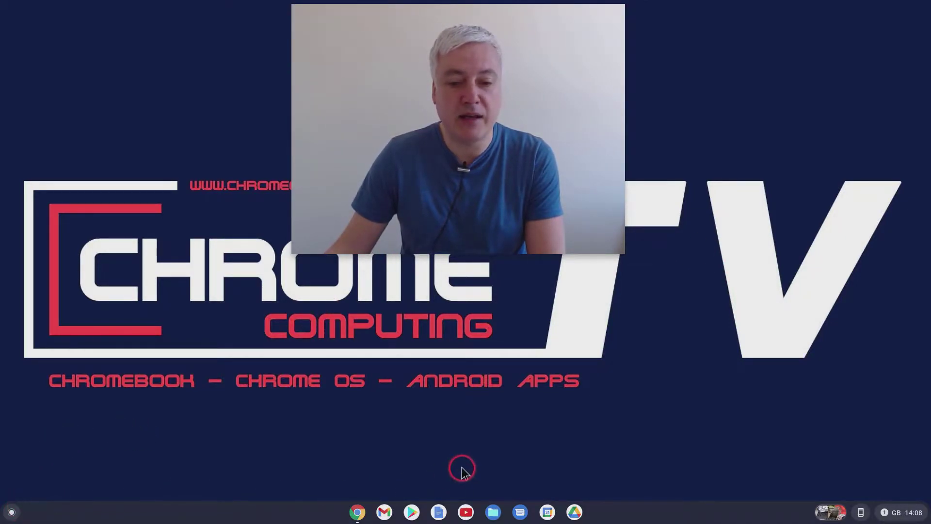
- Open the Play Store to browse games, scroll through it, then close it
left_click(410, 513)
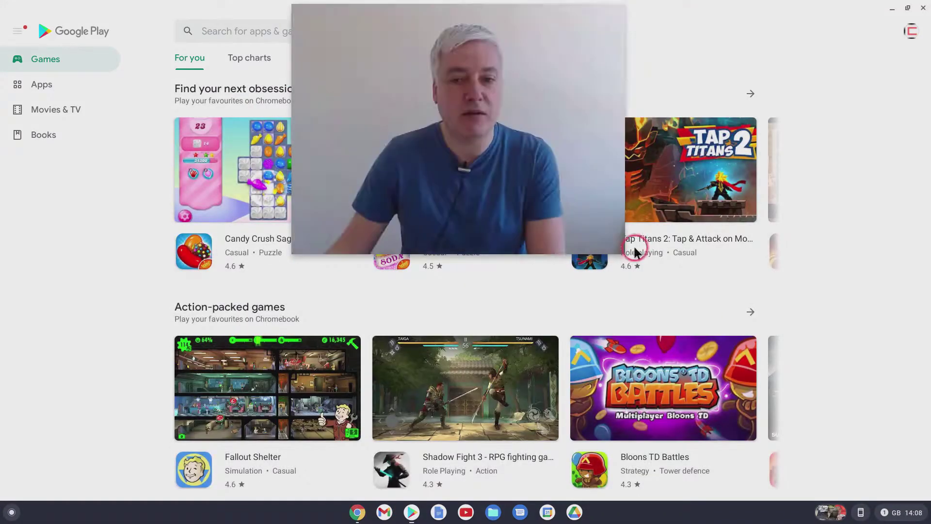
left_click_drag(620, 246, 417, 119)
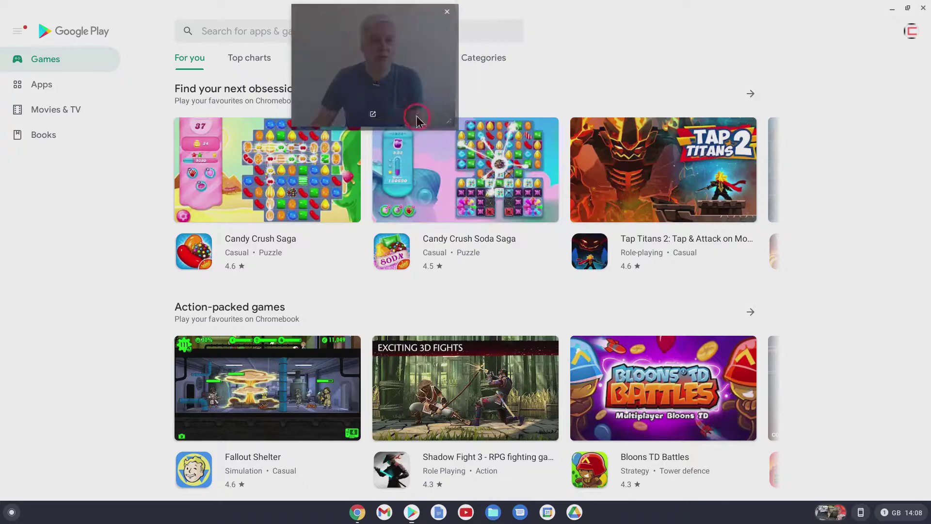
left_click_drag(330, 76, 33, 243)
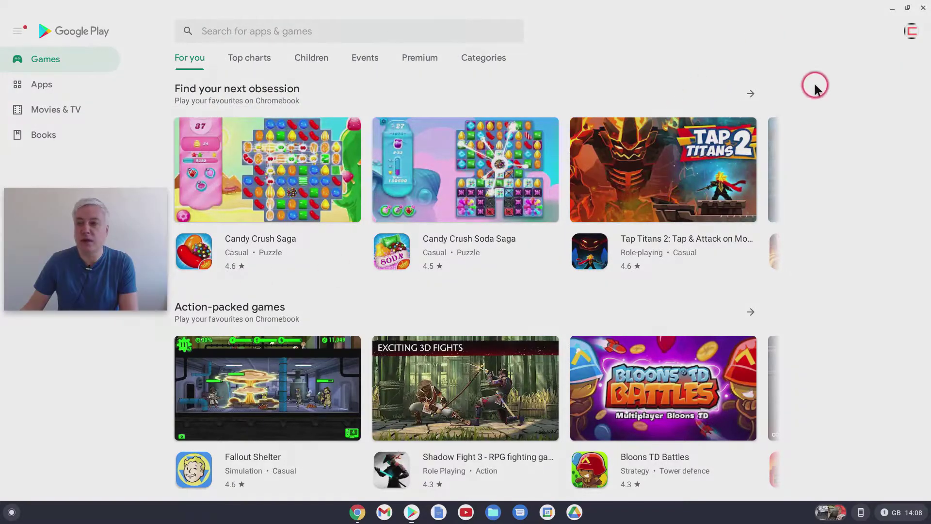
left_click(923, 9)
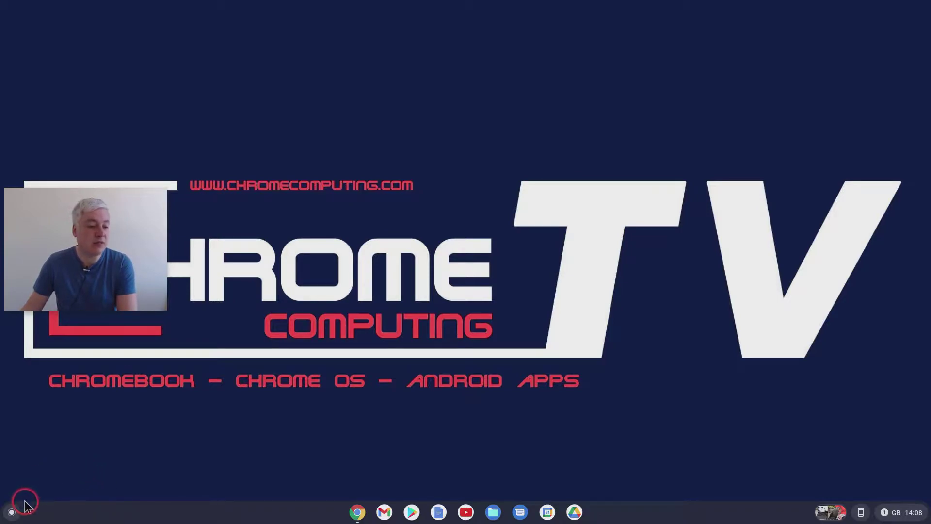
- Launch Discover from the Linux apps folder in the expanded launcher
left_click(12, 512)
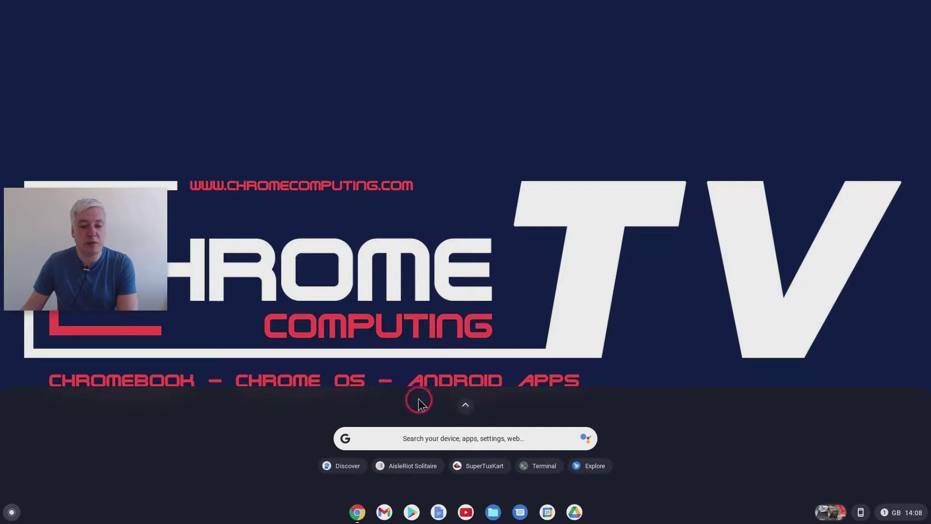
left_click(466, 407)
scroll(563, 267, "down", 2)
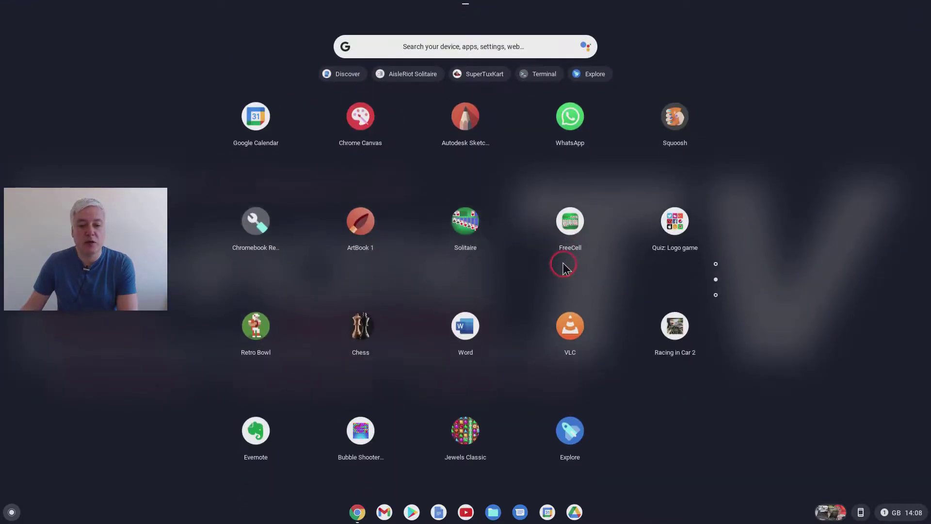
scroll(564, 264, "down", 2)
left_click(478, 118)
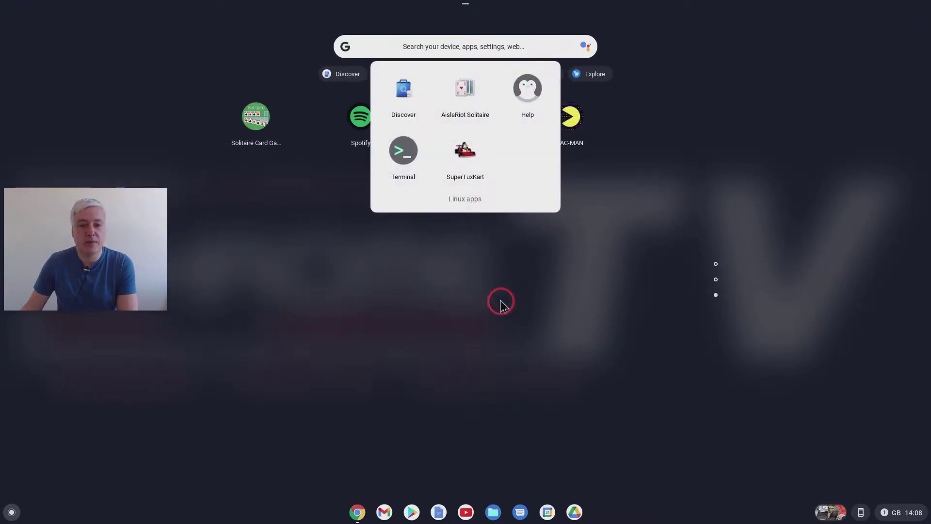
left_click(405, 97)
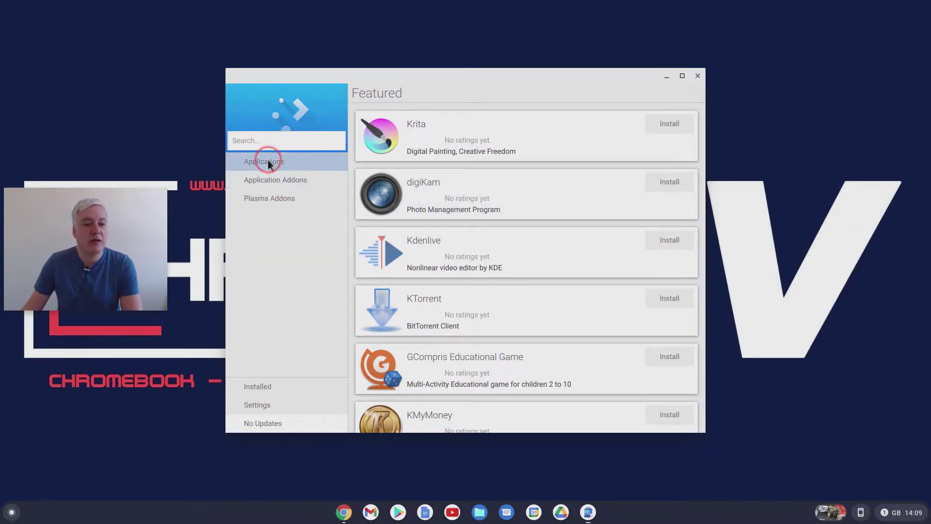
- Browse Discover's Applications category, then its Games category
left_click(259, 372)
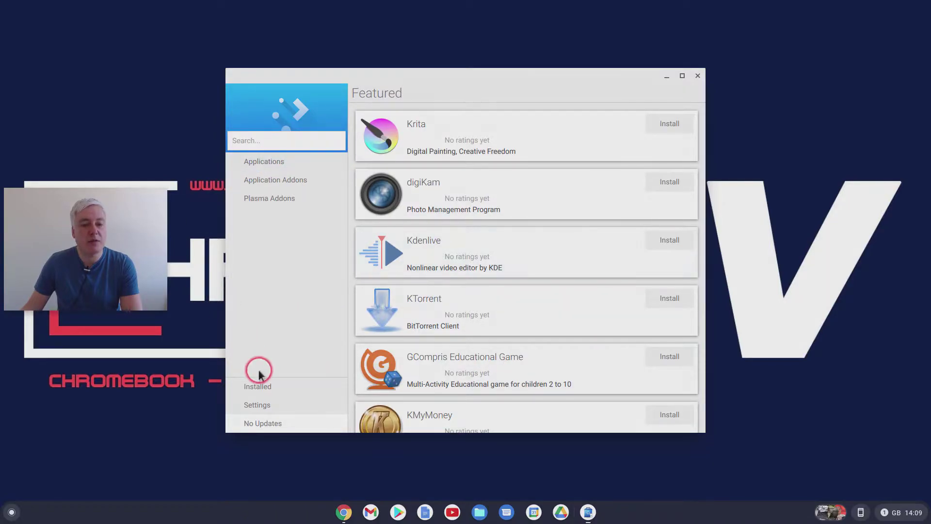
left_click(266, 161)
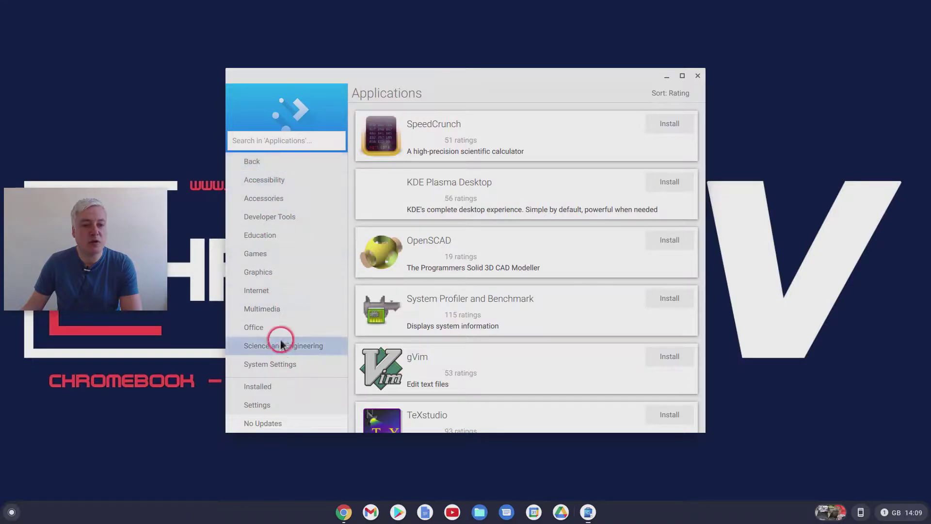
left_click(259, 254)
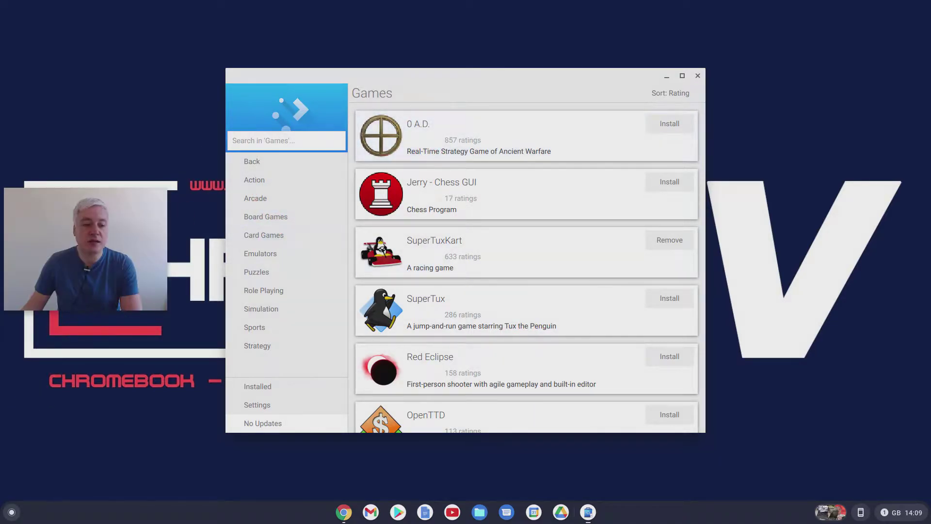
left_click(10, 512)
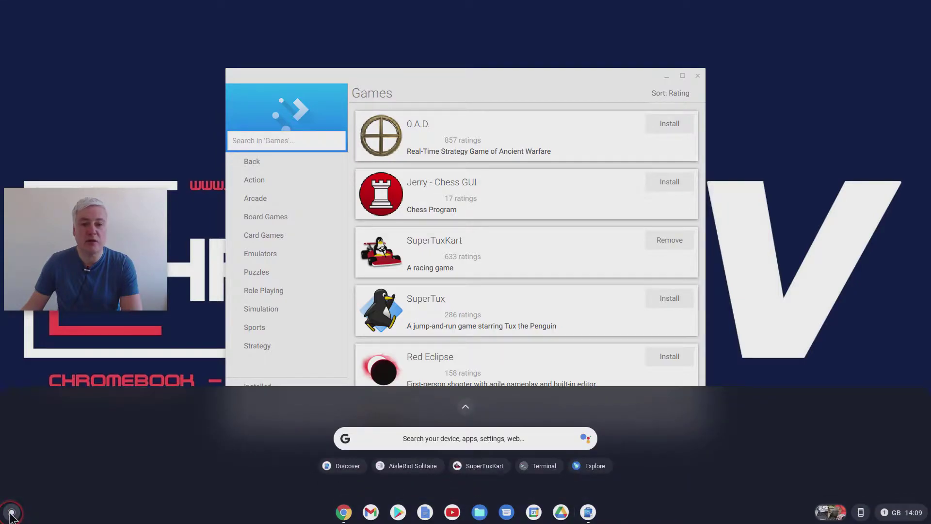
left_click(10, 512)
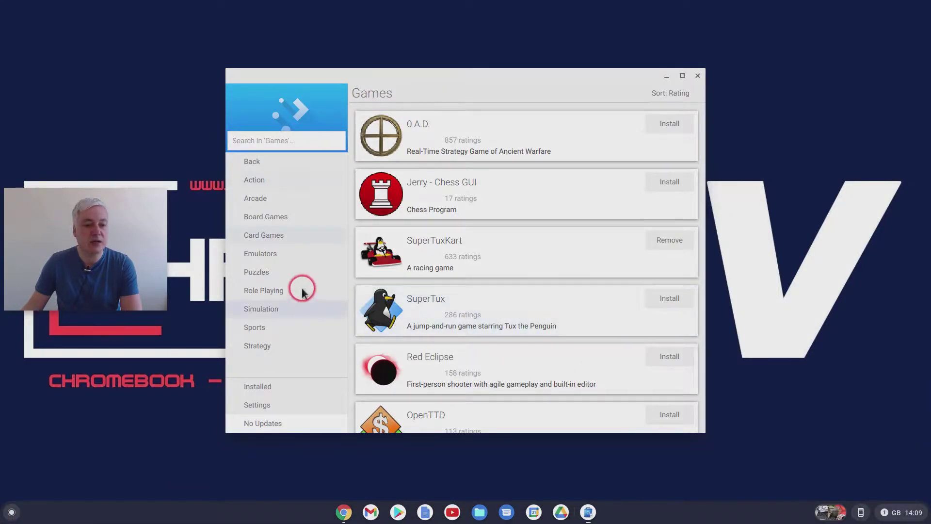
- View the Card Games category and the Aisleriot Solitaire listing, then close Discover
left_click(257, 237)
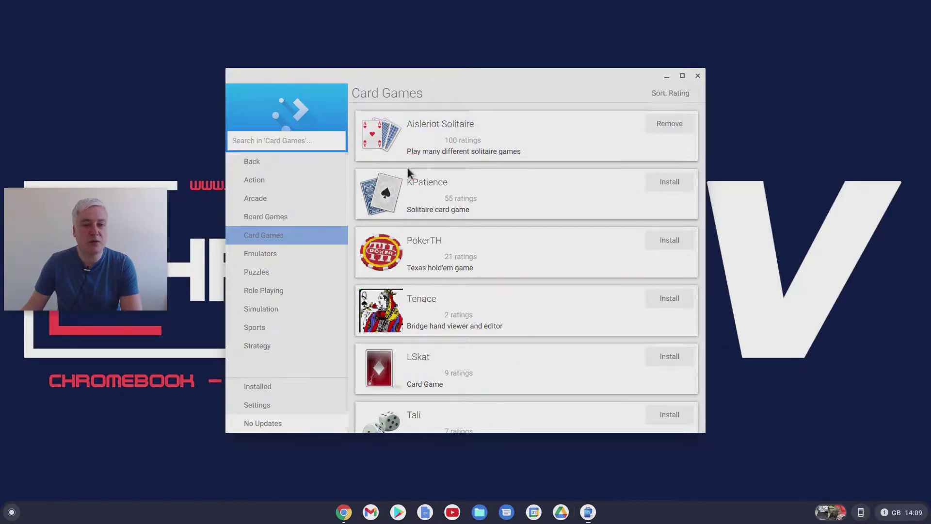
left_click(521, 150)
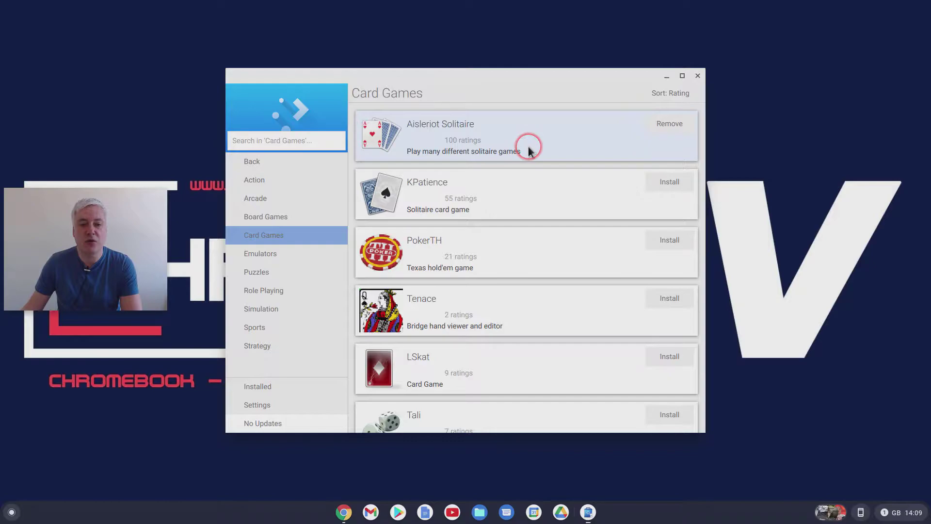
left_click(696, 77)
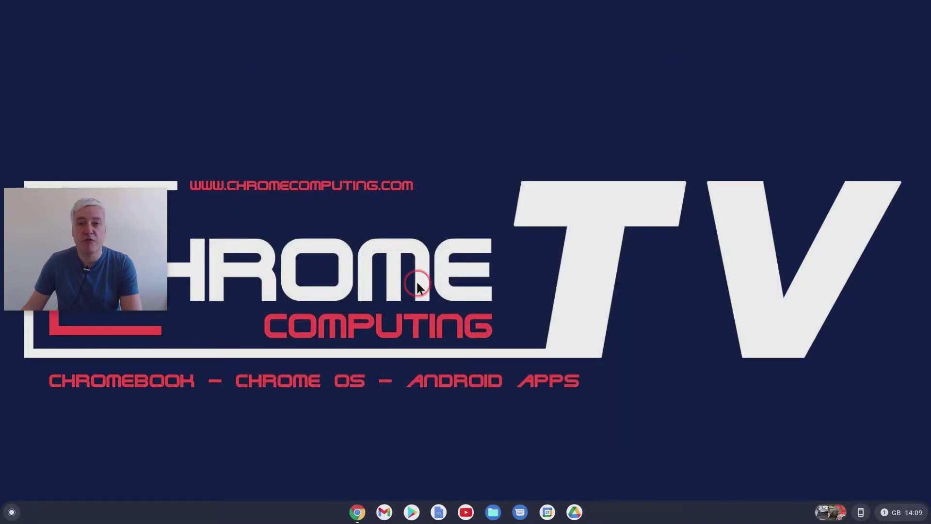
- Launch AisleRiot Solitaire from the launcher's Linux apps folder, keeping SuperTuxKart in that folder
left_click(224, 393)
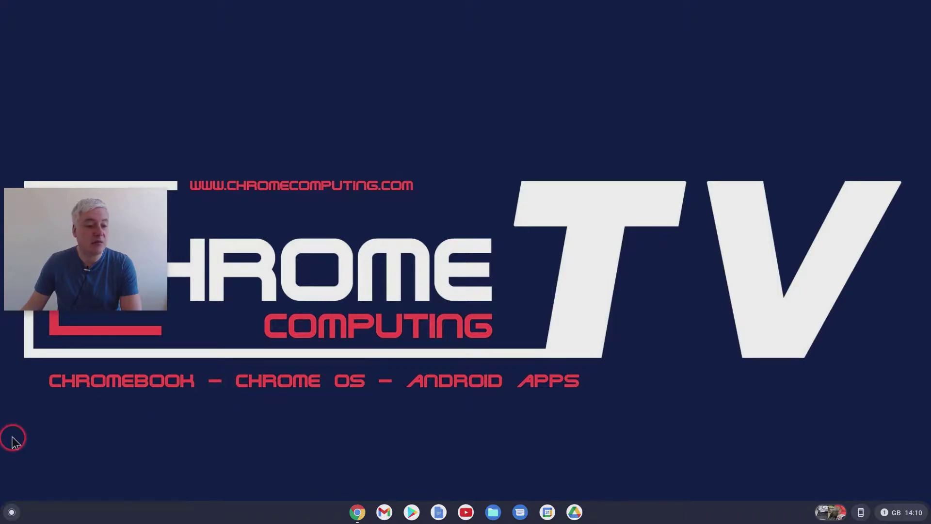
left_click(11, 513)
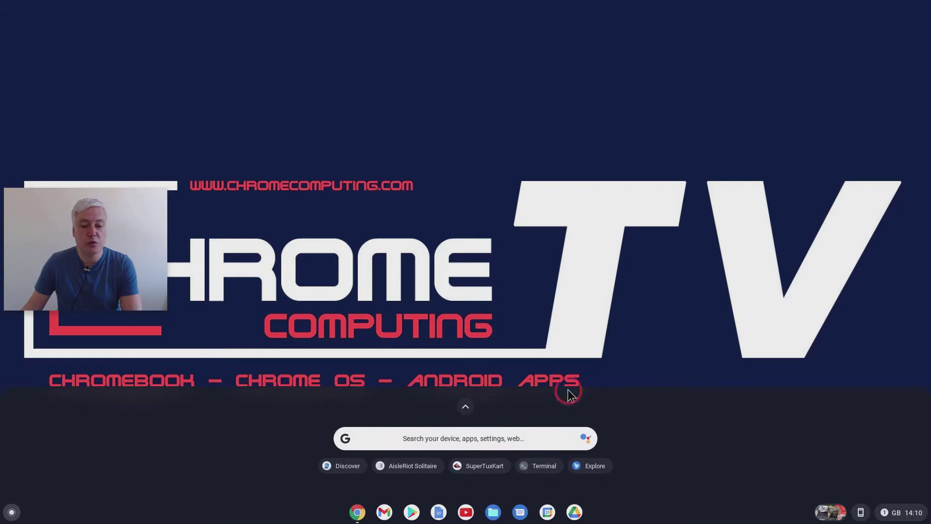
left_click(466, 407)
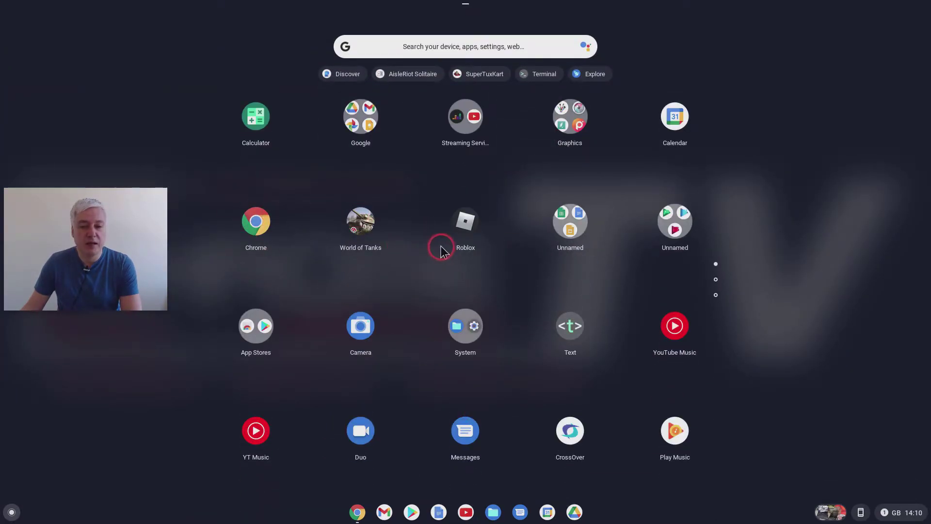
scroll(442, 252, "down", 2)
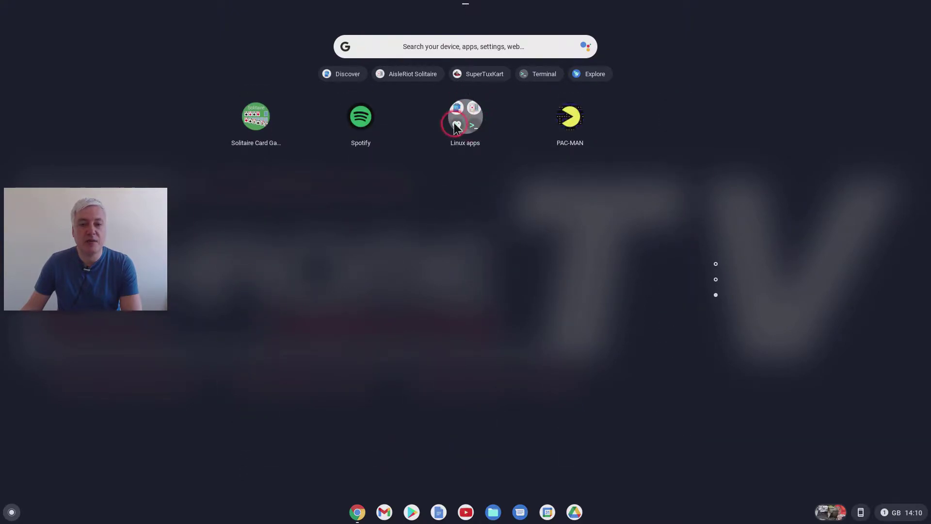
left_click(470, 112)
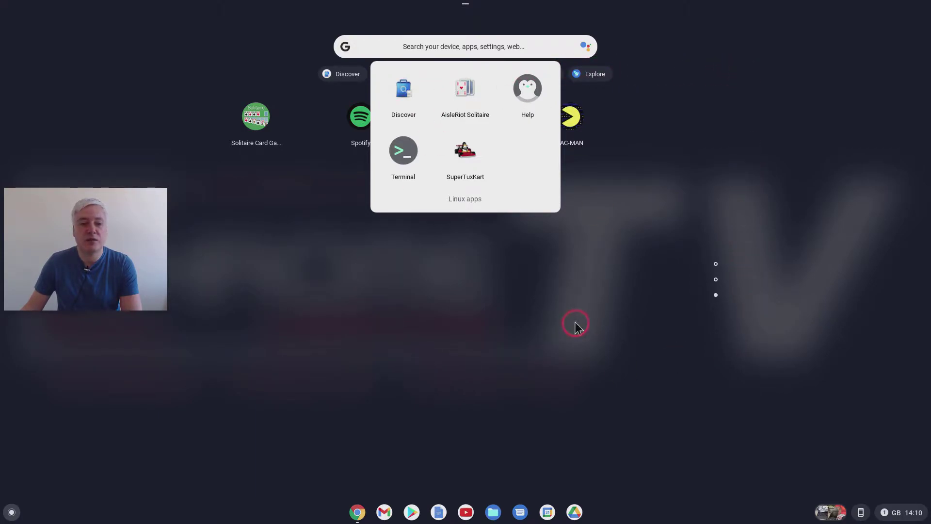
left_click_drag(487, 146, 636, 122)
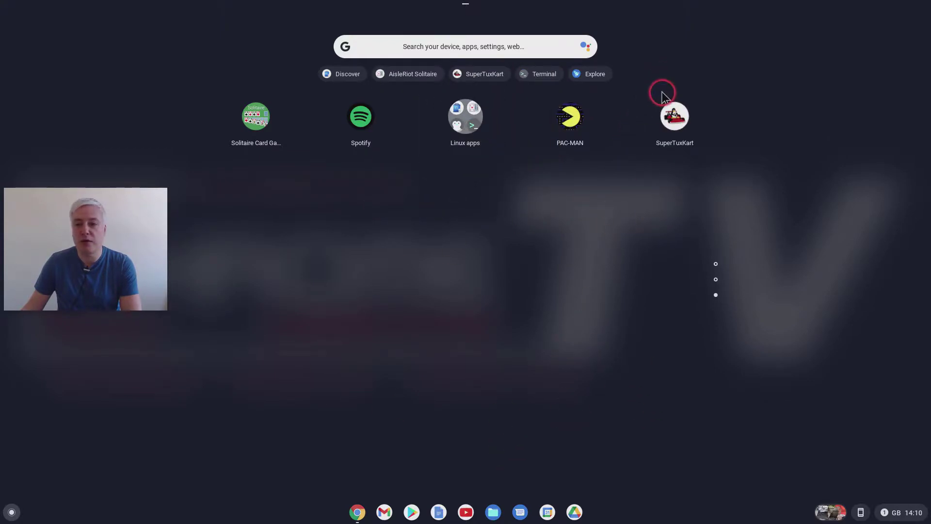
left_click_drag(679, 118, 466, 116)
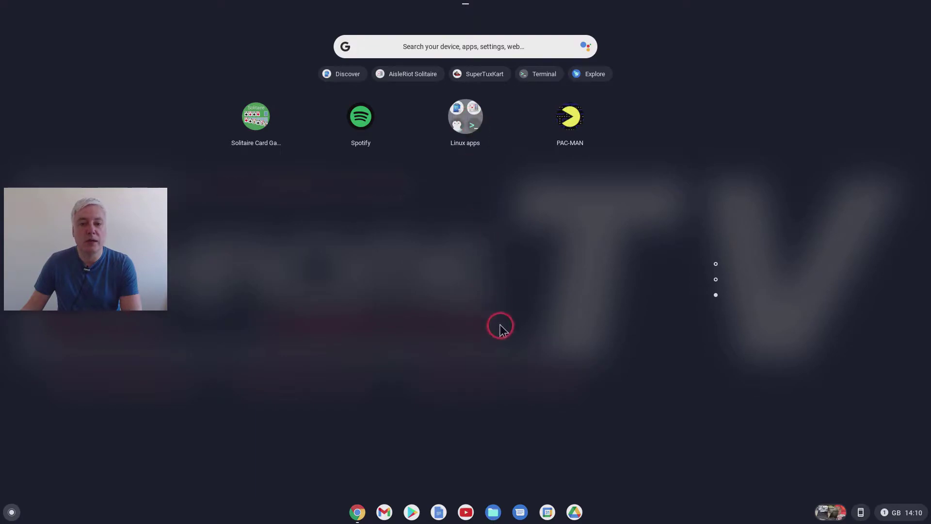
left_click(464, 127)
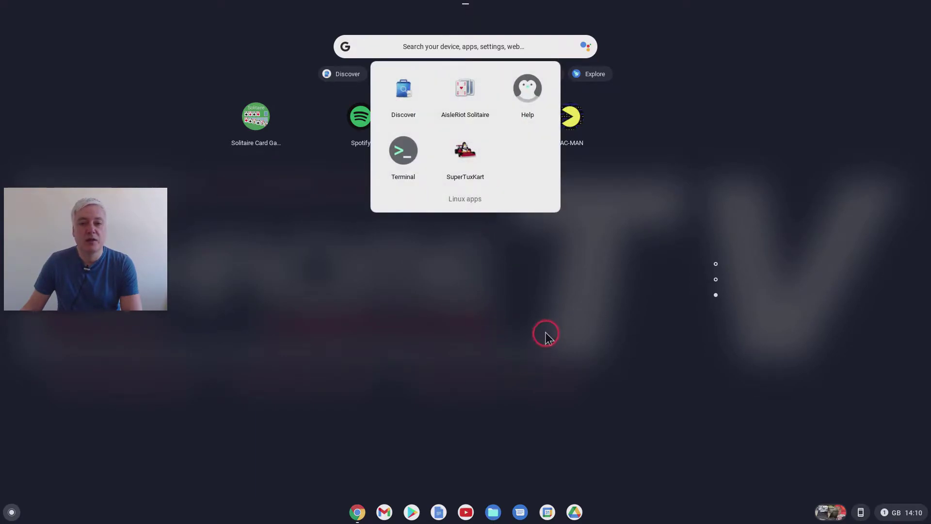
left_click(467, 87)
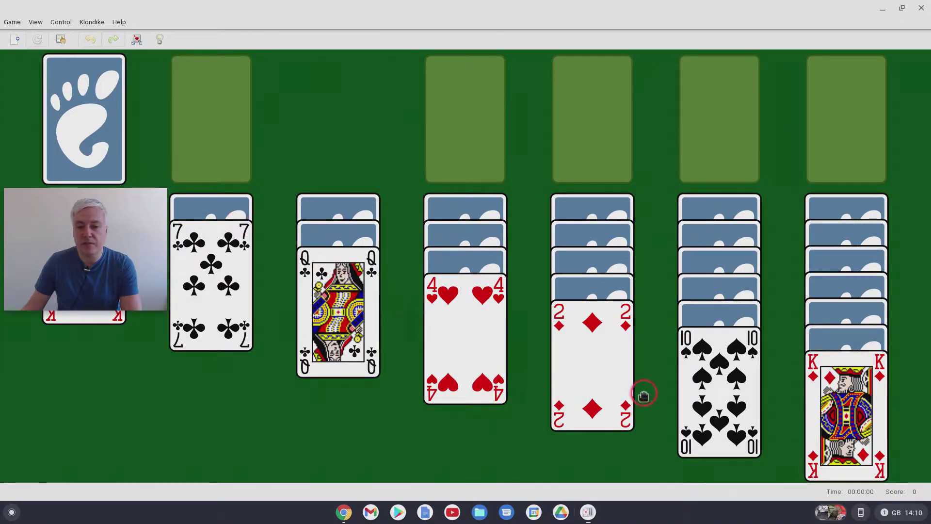
- Try moving the Q♣ onto the K♦ and another card in the Klondike deal
mouse_move(120, 213)
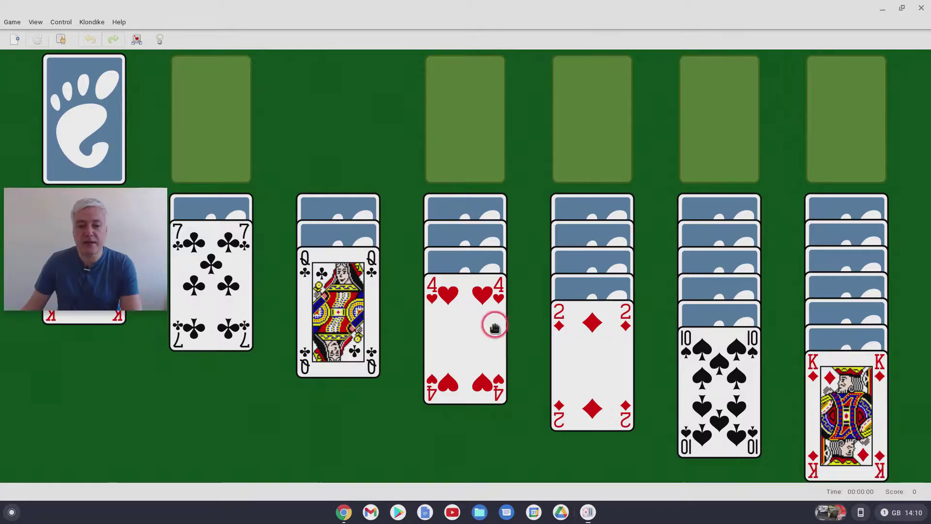
left_click_drag(345, 282, 863, 397)
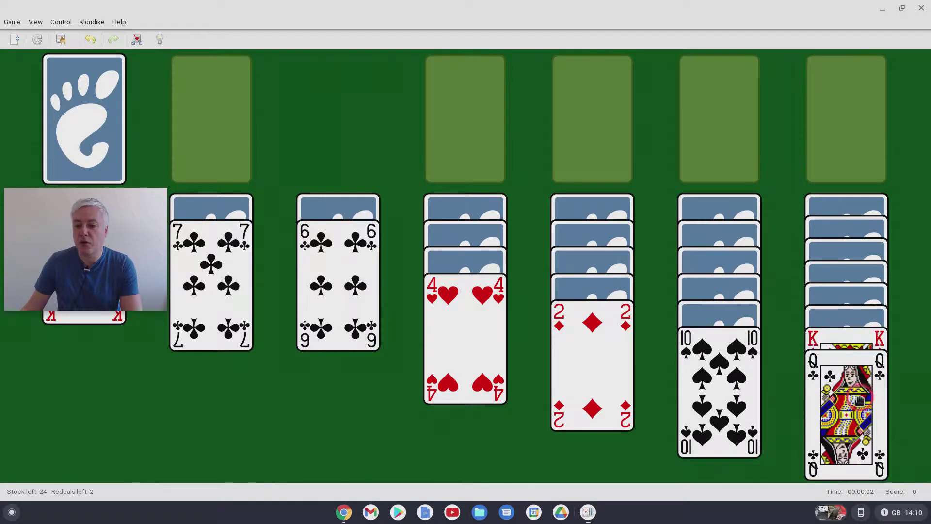
mouse_move(90, 266)
left_click_drag(73, 234, 606, 63)
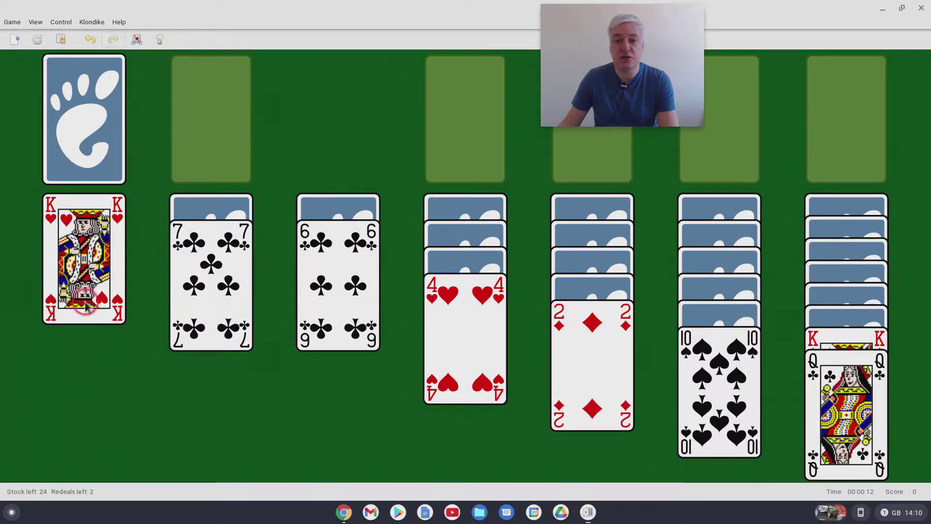
left_click(217, 315)
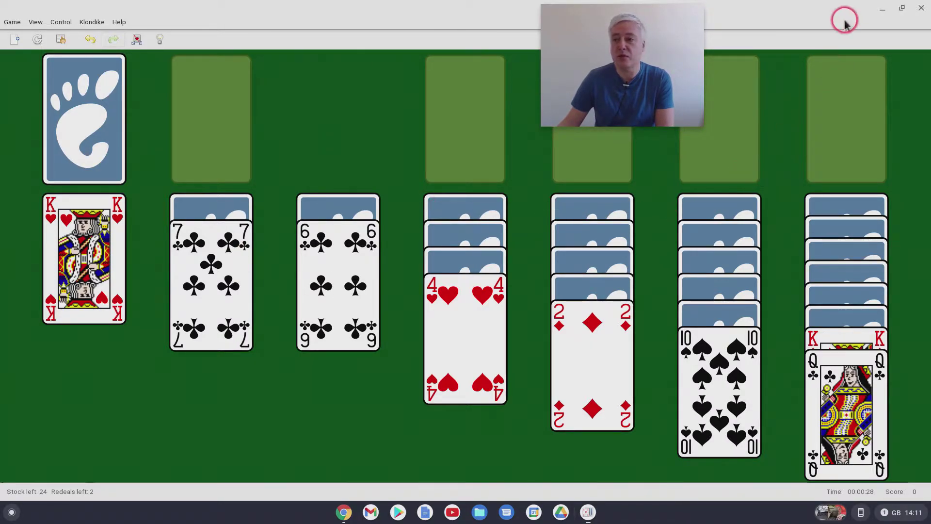
- Close Solitaire, then start SuperTuxKart from the launcher's Linux apps folder
left_click(921, 10)
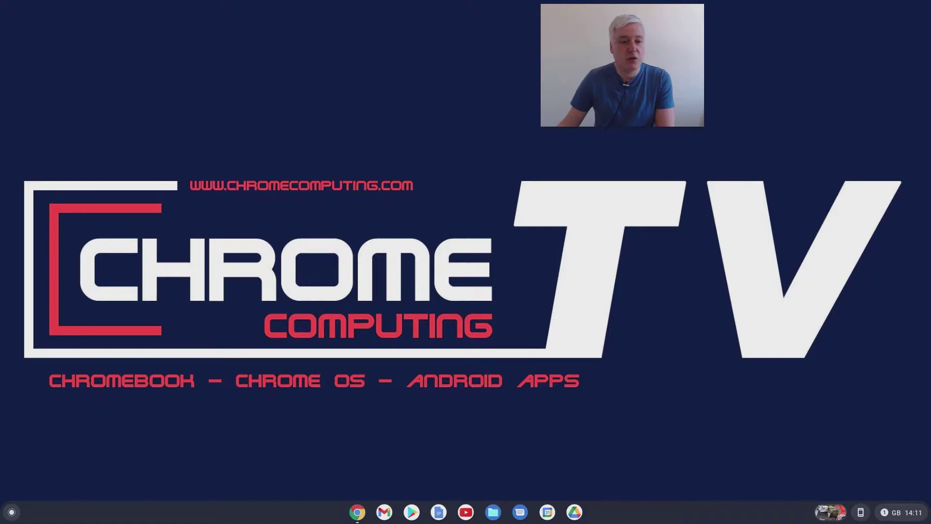
left_click_drag(472, 106, 43, 103)
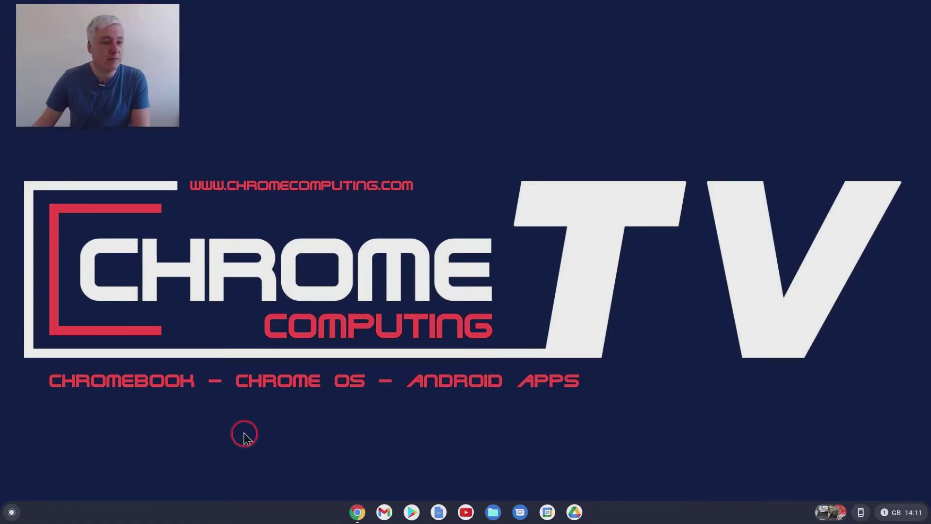
left_click(15, 510)
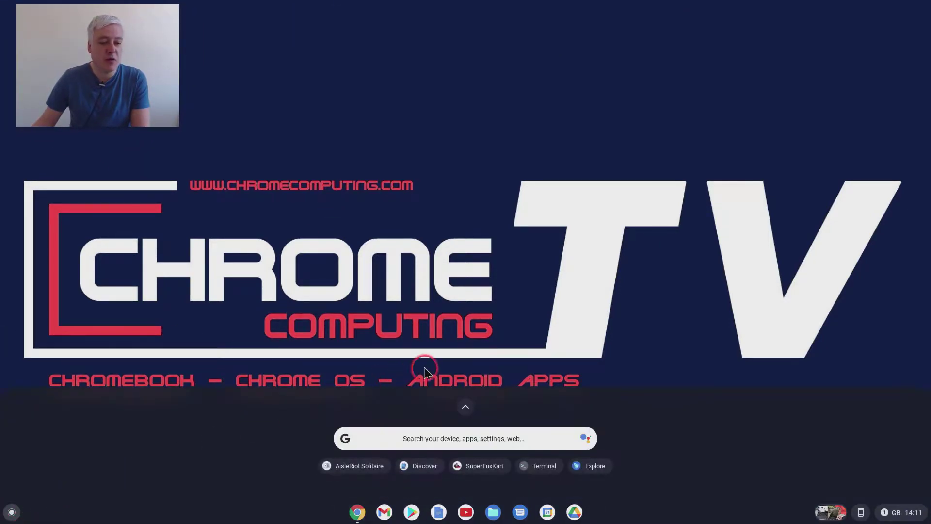
left_click(464, 407)
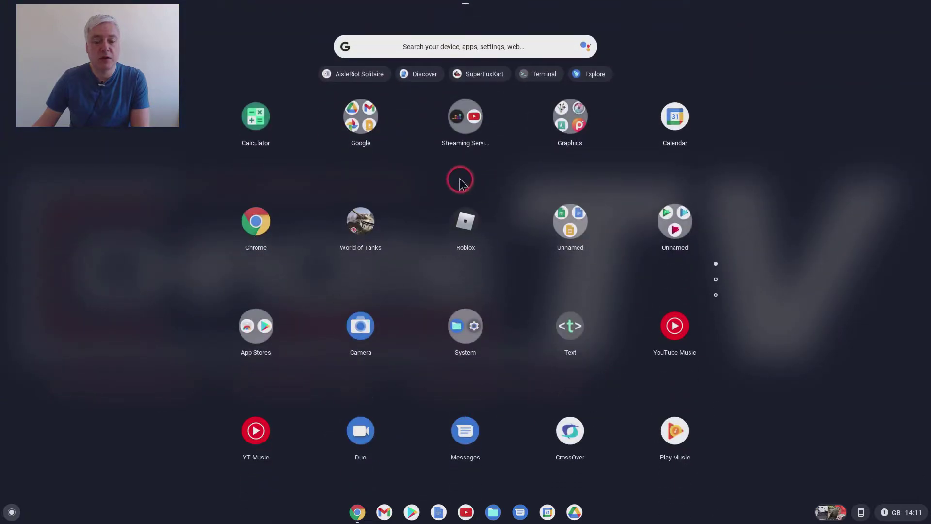
scroll(575, 274, "down", 1)
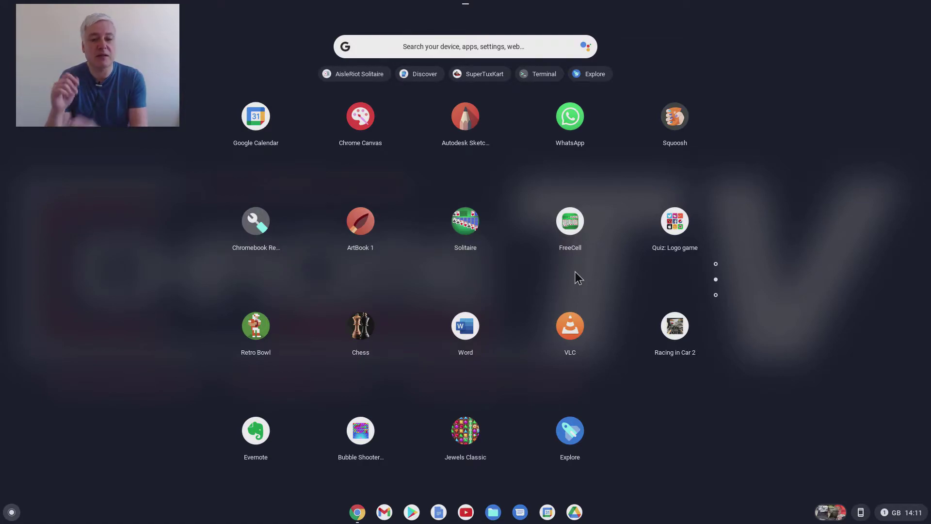
scroll(544, 214, "down", 2)
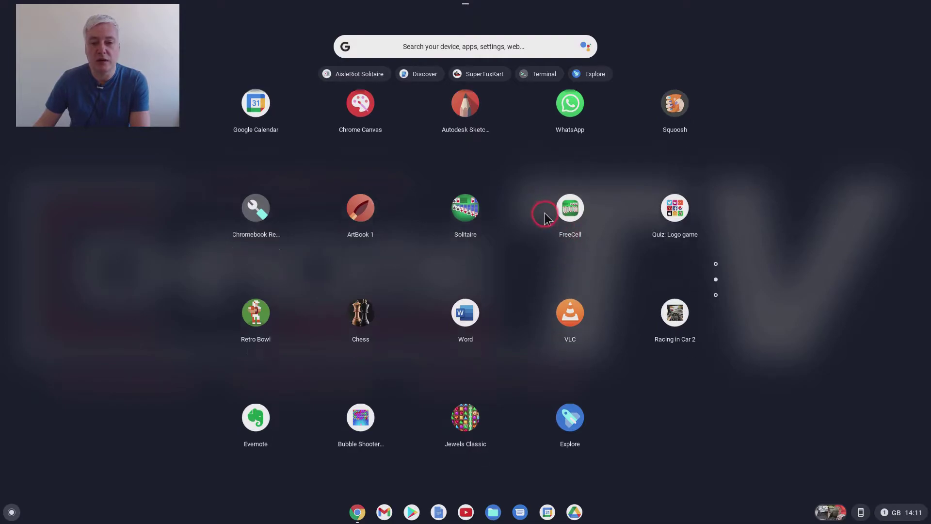
left_click(466, 117)
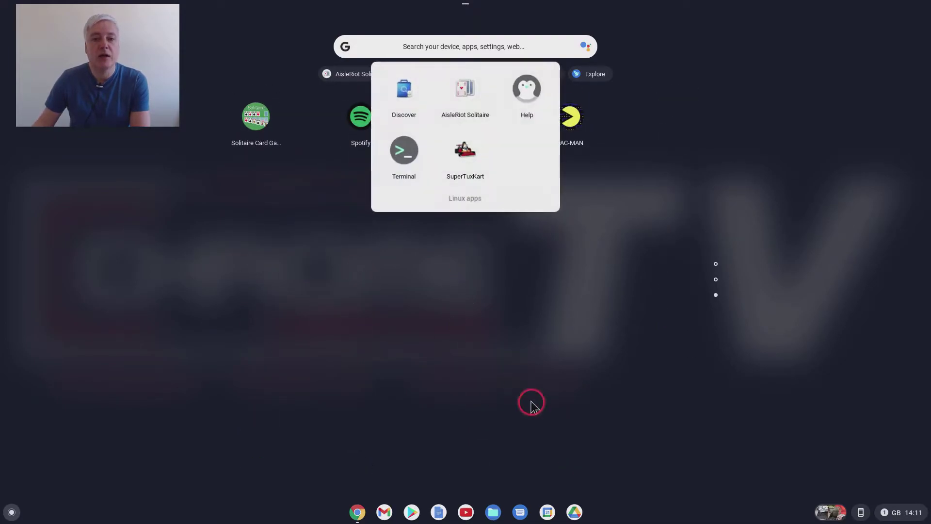
left_click(464, 160)
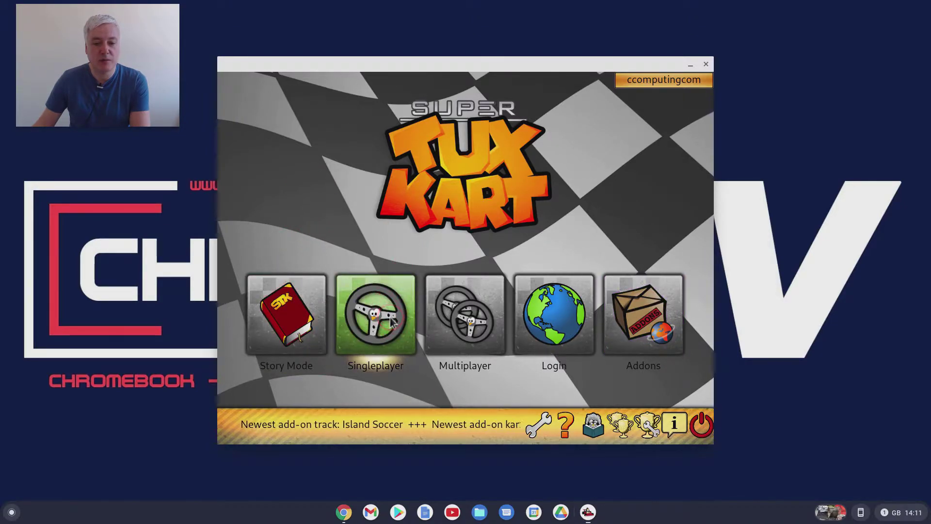
- Start a singleplayer Novice normal race on Oliver's Math Class with Suzanne, 3 laps
left_click(390, 320)
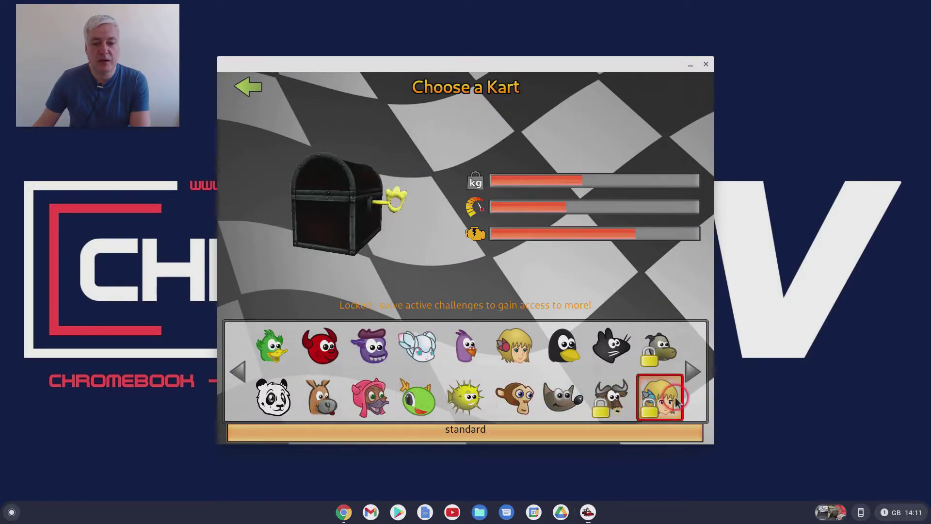
left_click(519, 398)
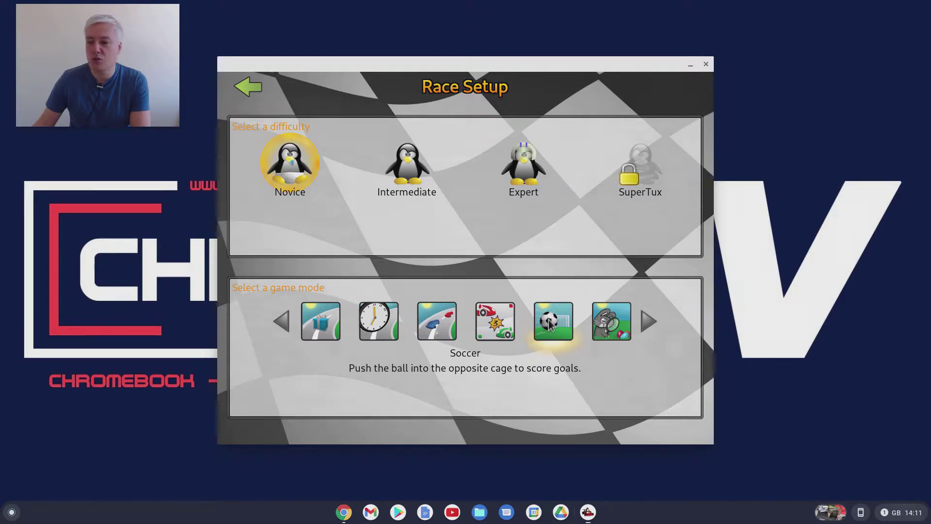
left_click(312, 315)
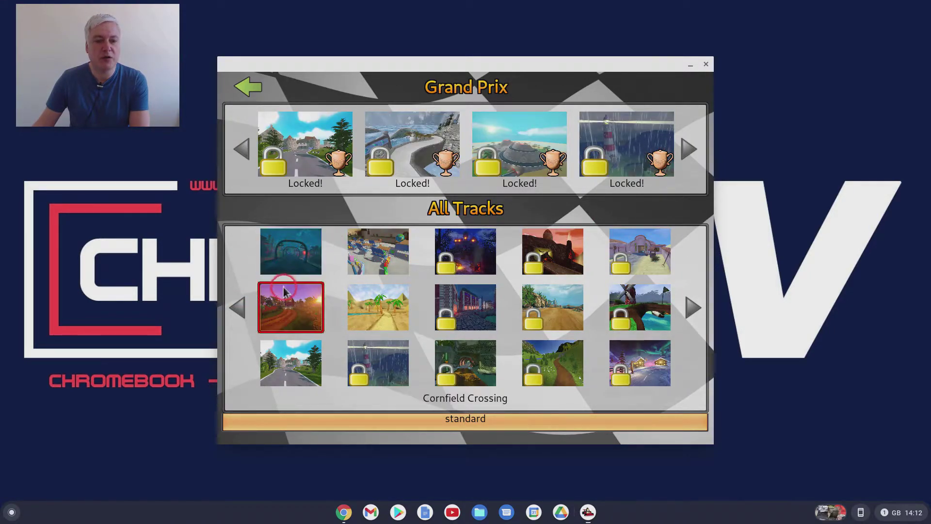
left_click(376, 264)
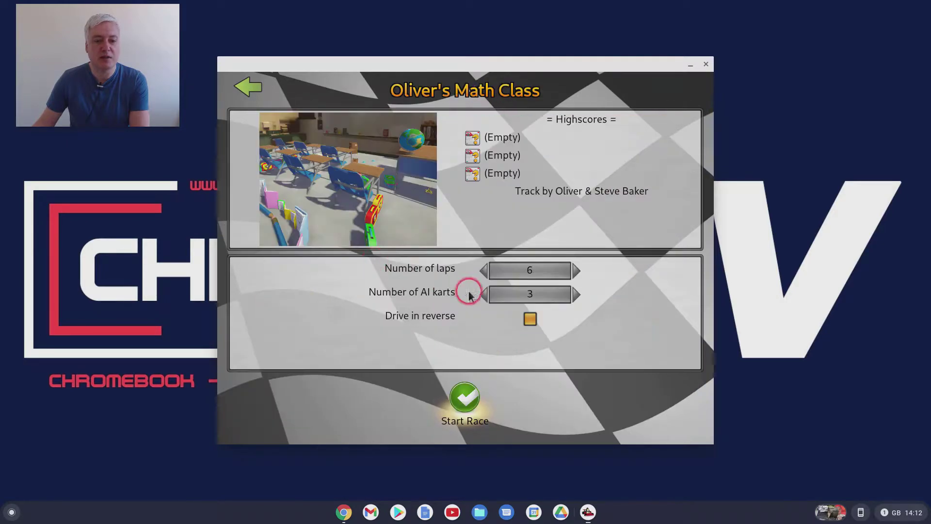
left_click(483, 271)
left_click(483, 272)
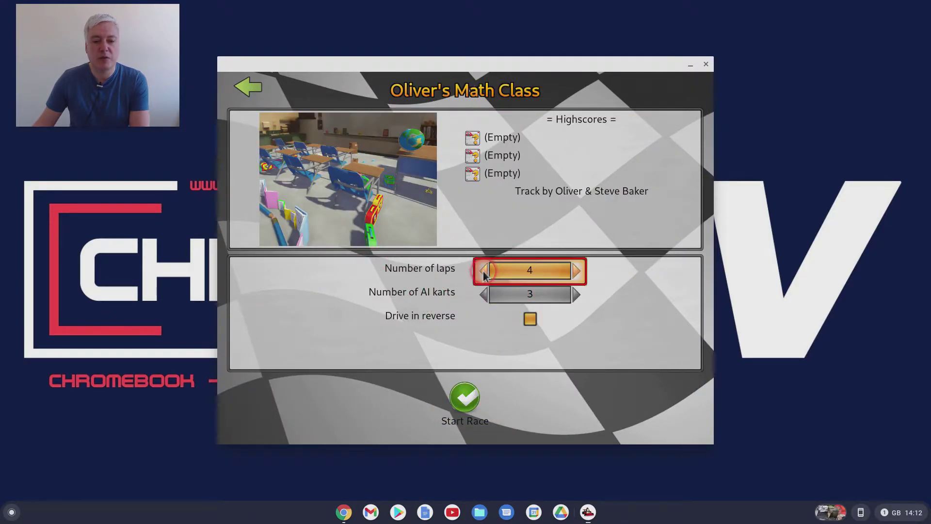
left_click(483, 272)
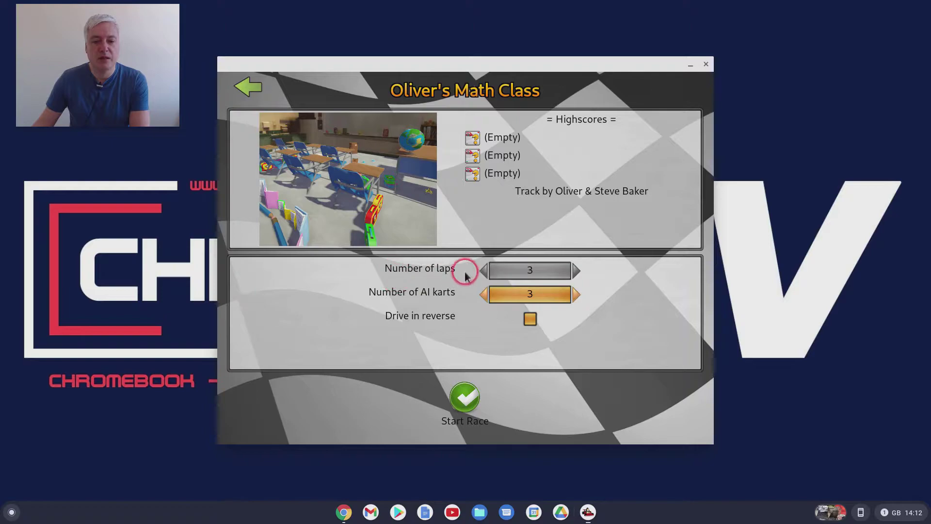
left_click(465, 402)
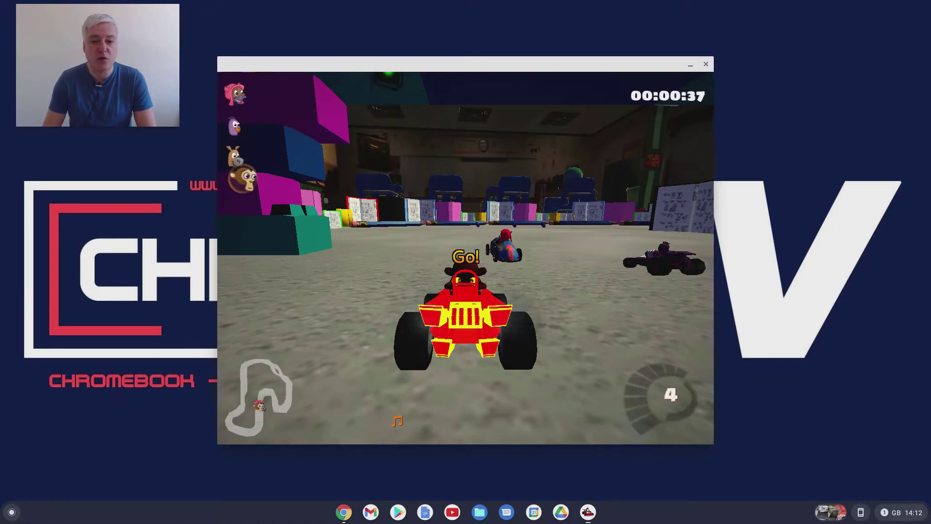
- Drive lap 1 with the arrow keys, over the blue ruler ramp, into first place
key("Up")
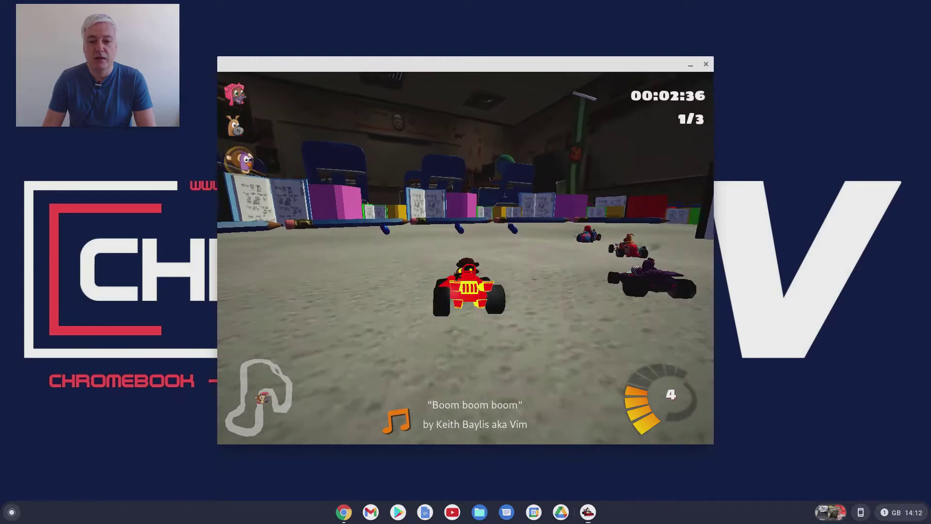
key("Right")
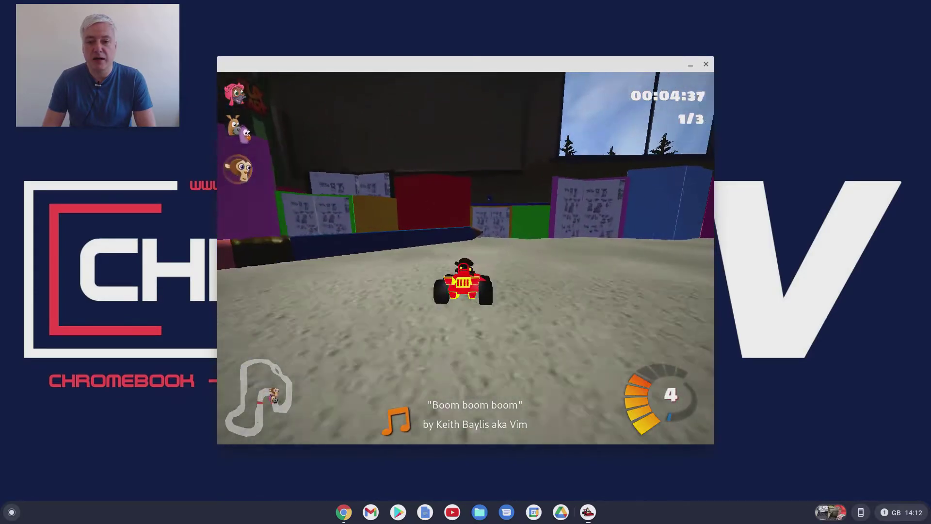
key("Right")
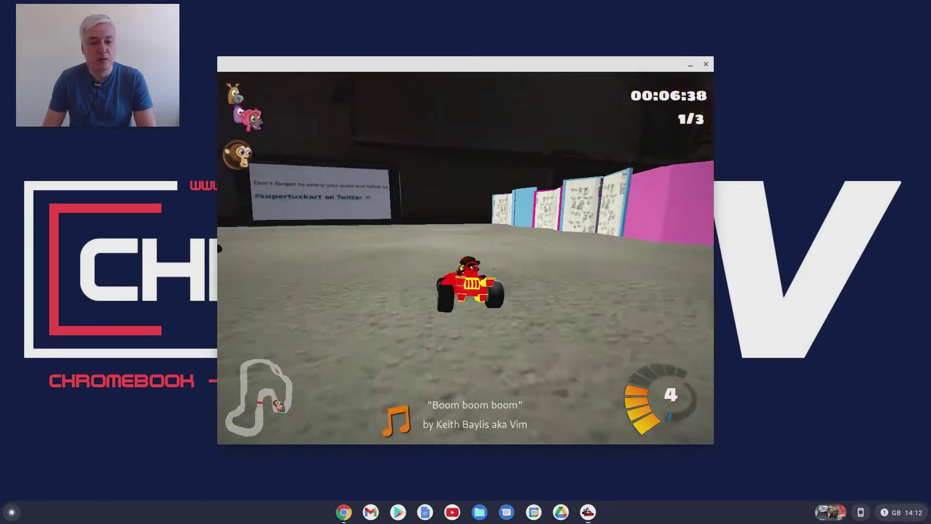
key("Left")
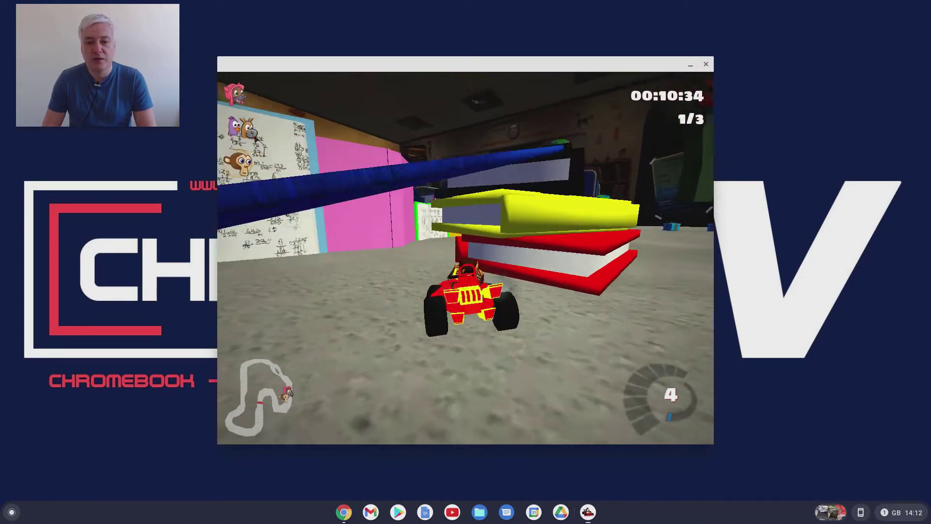
key("Up")
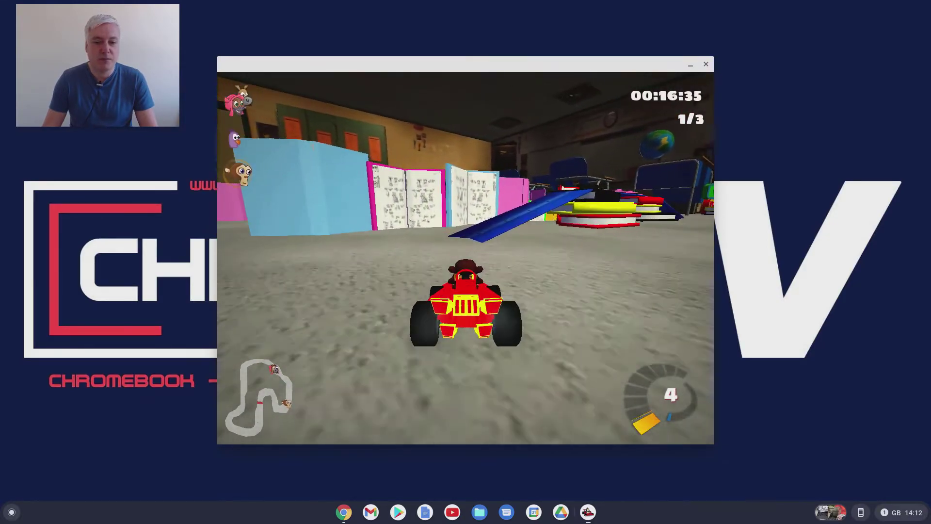
key("Left")
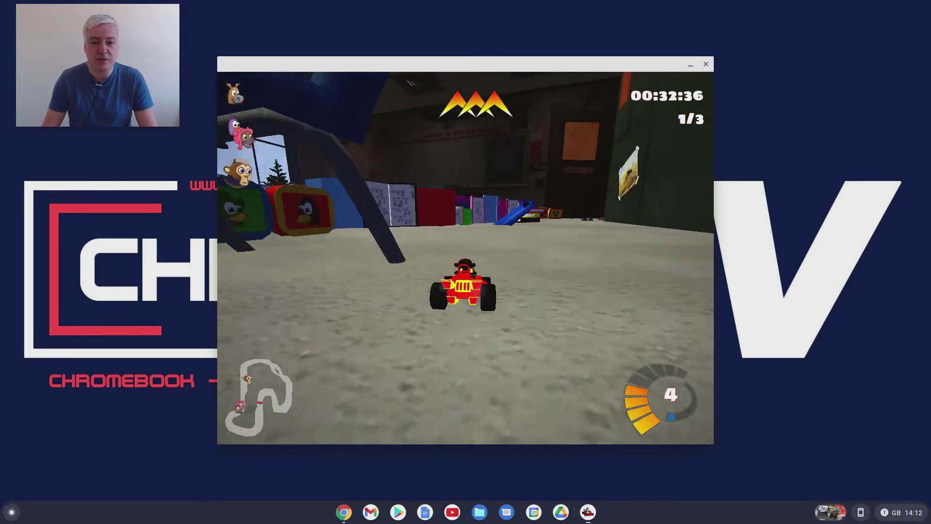
key("Up")
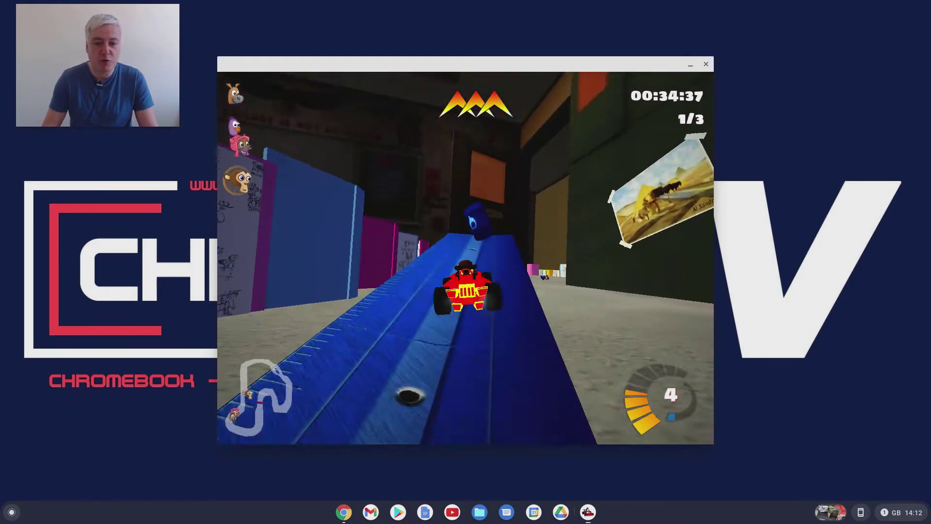
key("Up")
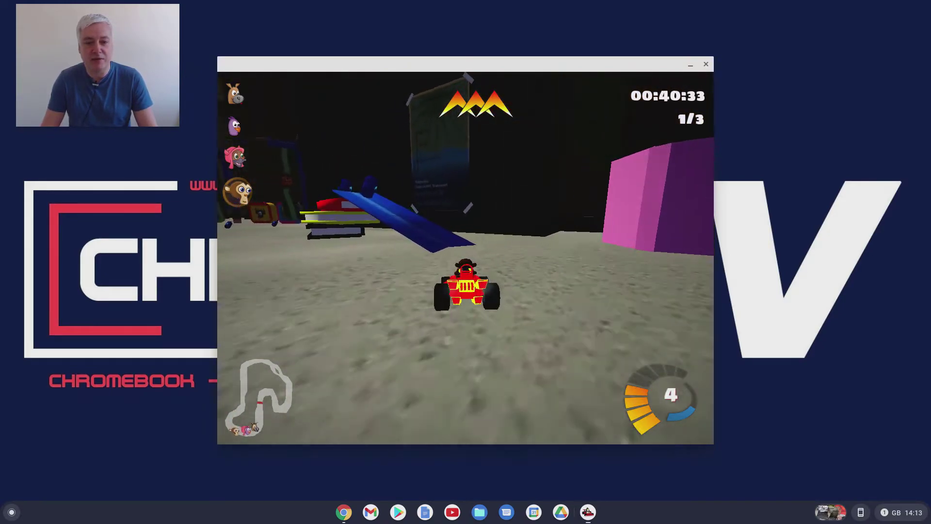
key("Up")
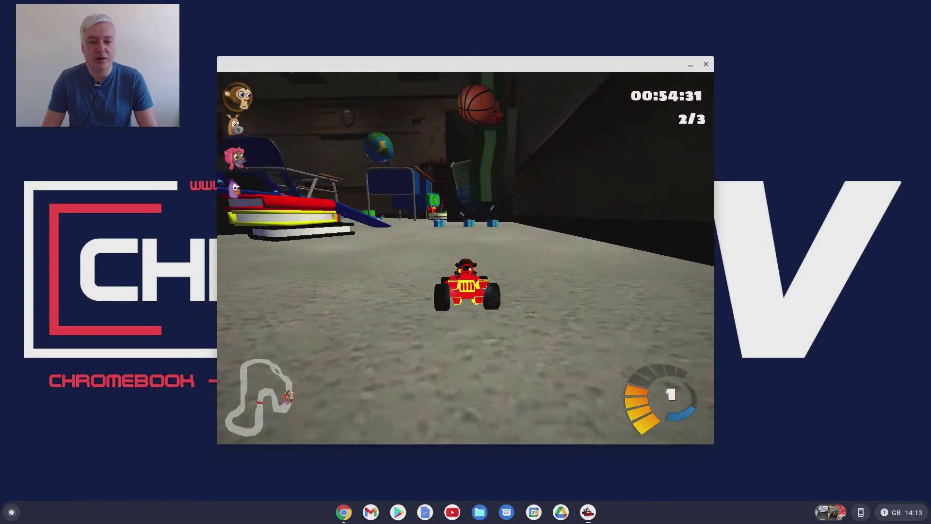
- Steer through lap 2 past the drum, blue chair and start grid
key("Left")
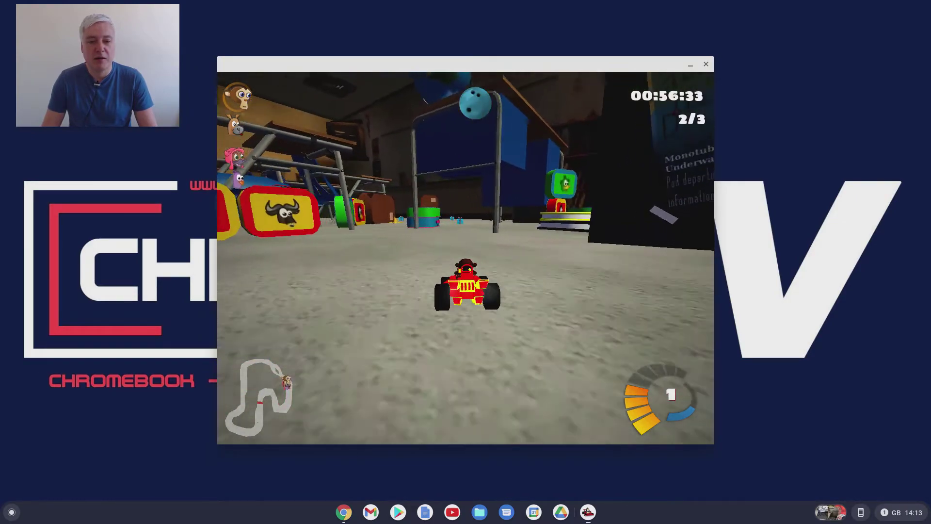
key("Up")
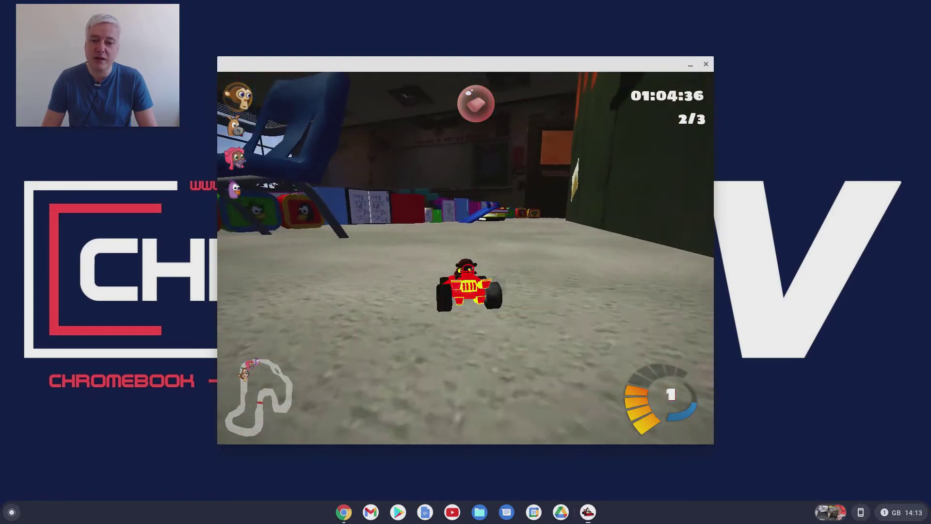
key("Up")
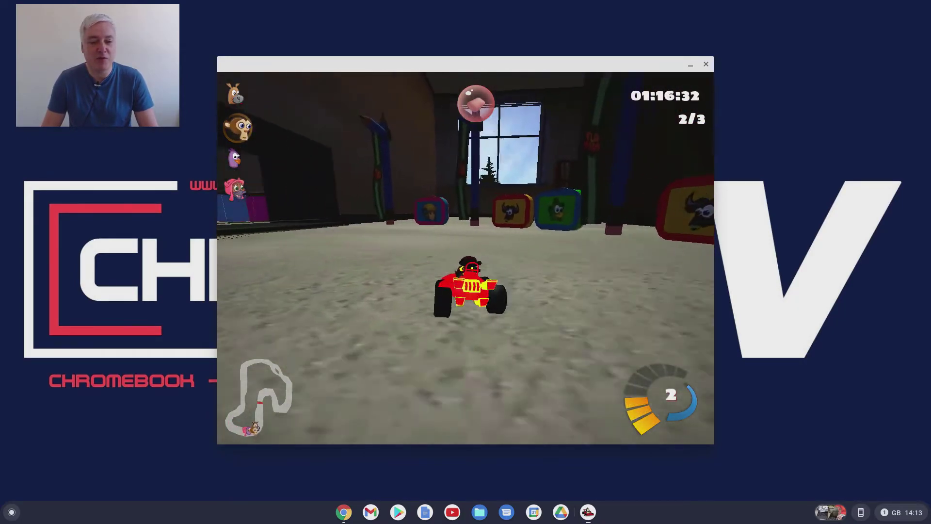
key("Left")
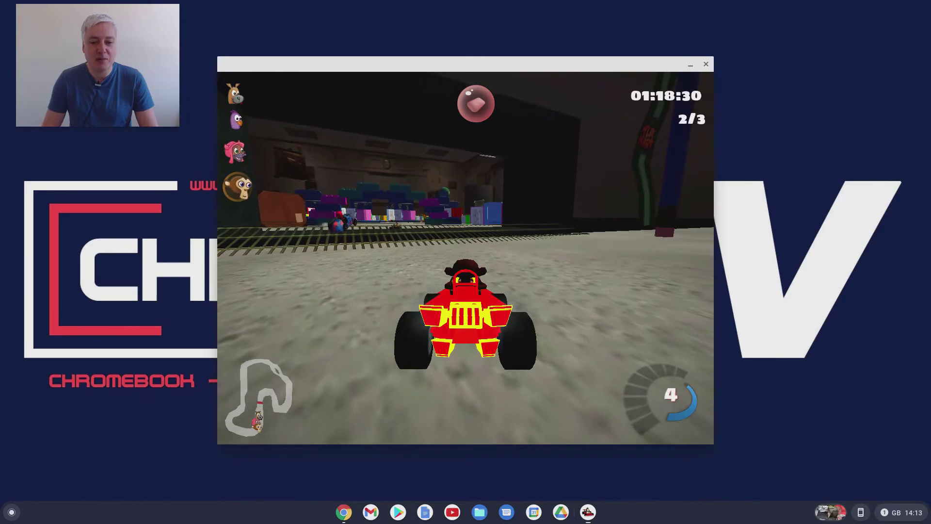
key("Left")
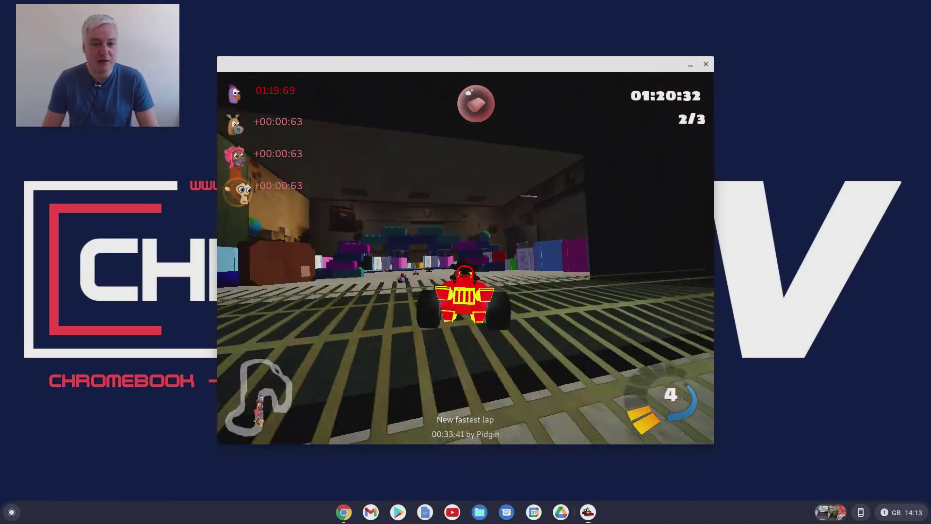
key("Right")
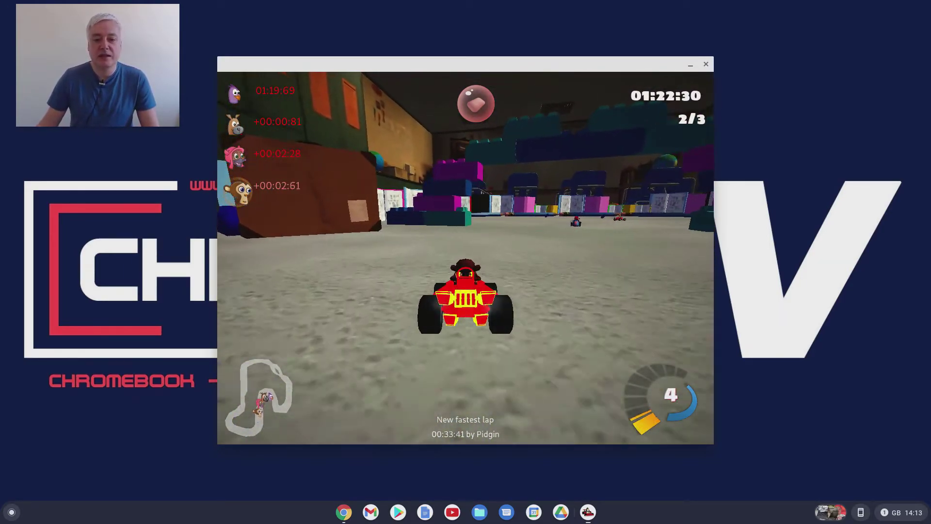
key("Left")
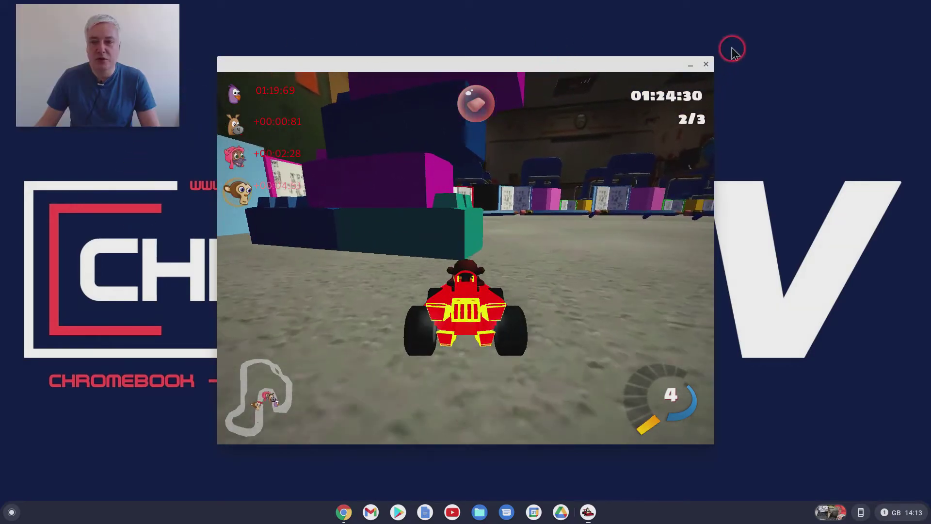
- Close SuperTuxKart and reopen Discover from the launcher's Linux apps folder
left_click(706, 64)
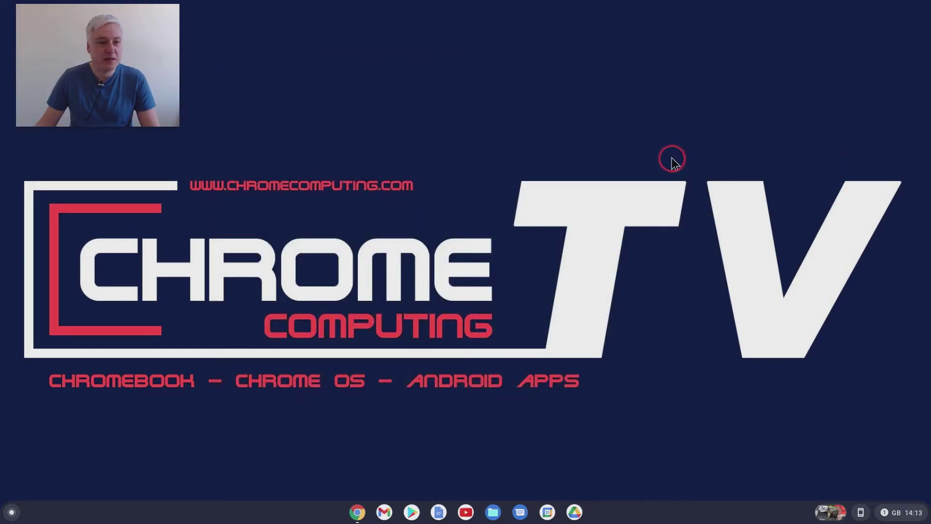
left_click(12, 512)
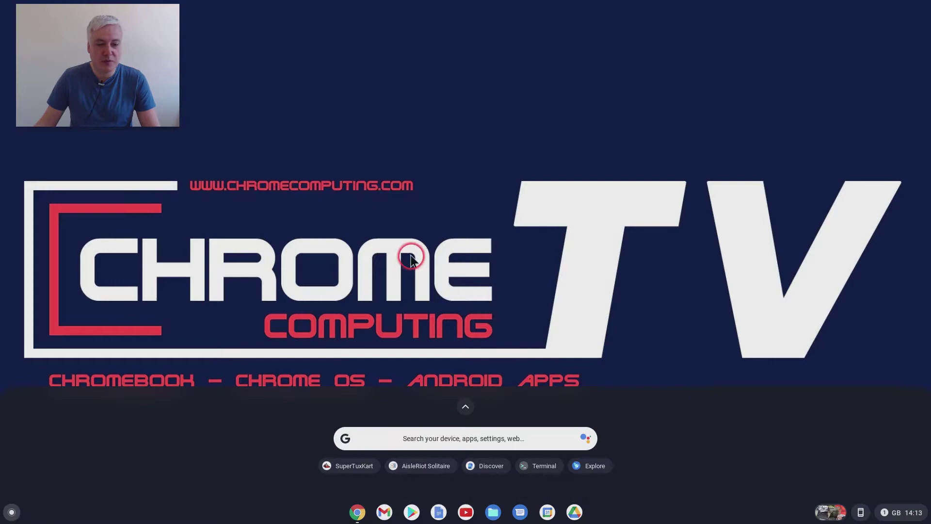
left_click(464, 409)
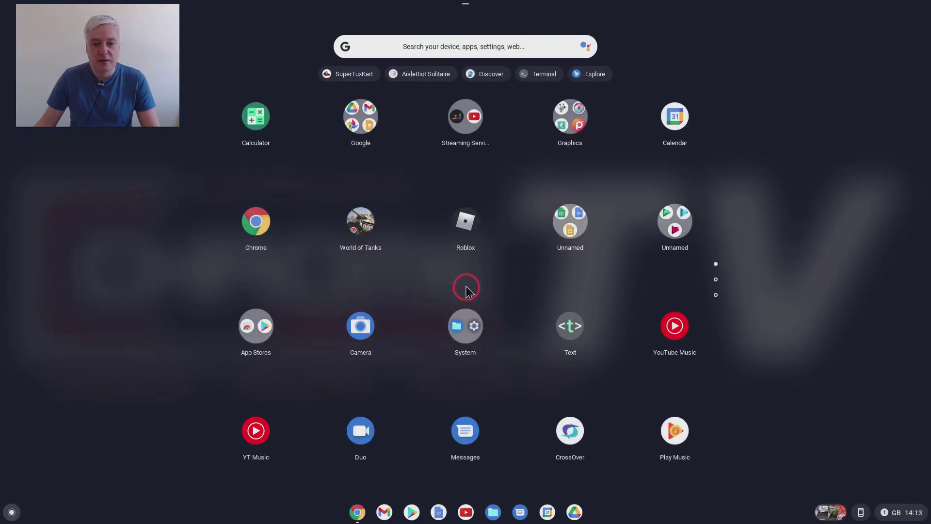
scroll(570, 329, "down", 1)
left_click(470, 118)
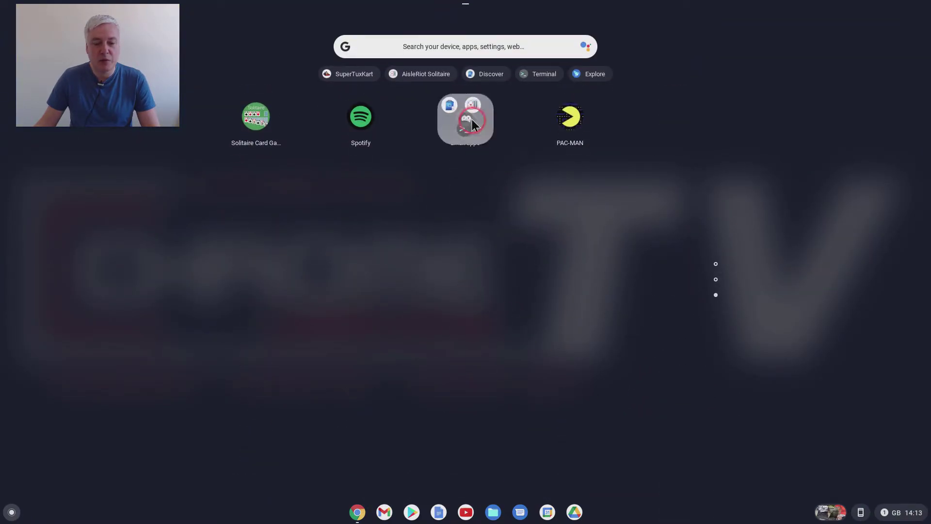
left_click(405, 87)
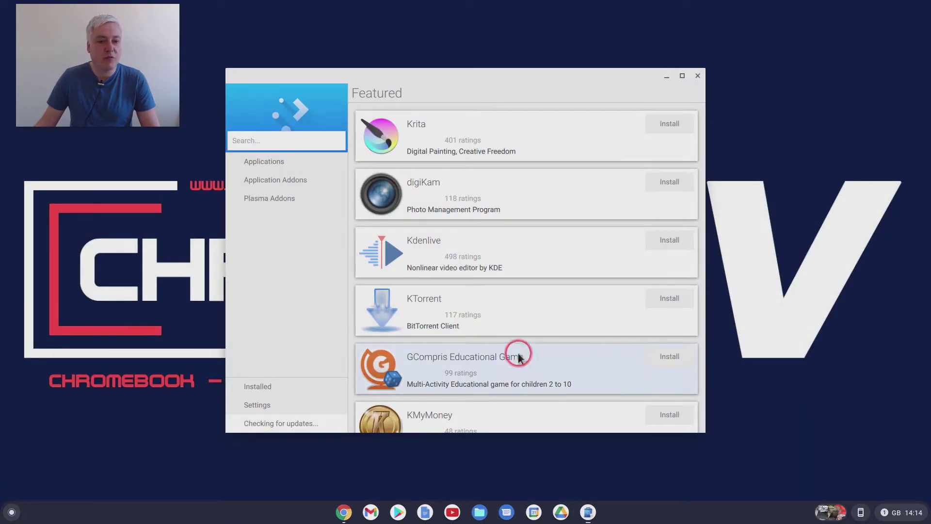
- Show Discover's Games category, listing 0 A.D., Jerry - Chess GUI and SuperTuxKart
left_click(283, 160)
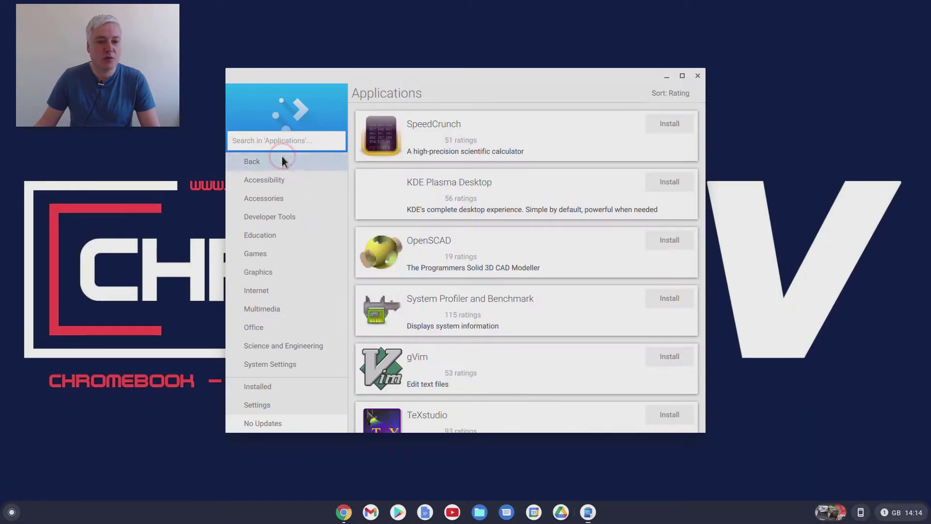
left_click(256, 252)
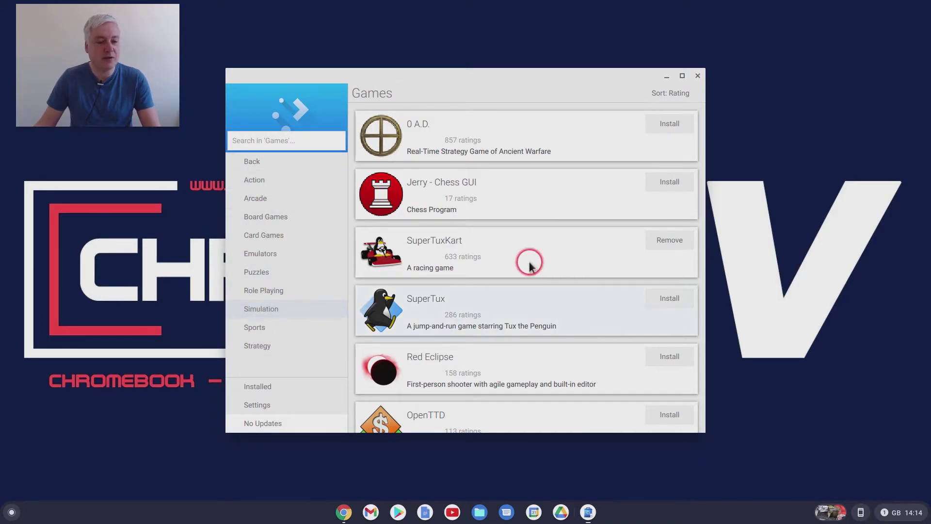
- Show the Emulators games and scroll past Q4Wine, Mupen64Plus-Qt, Hatari, Stella and Fuse
left_click(289, 260)
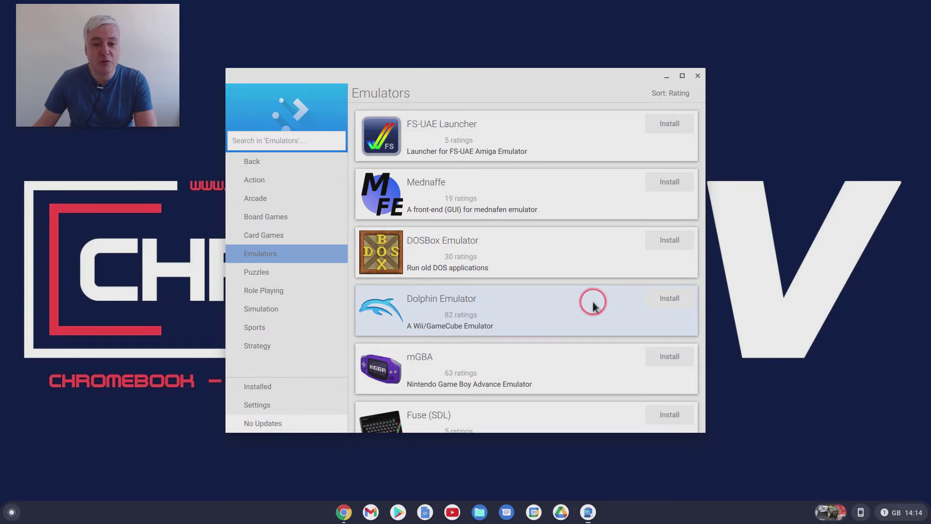
scroll(594, 304, "down", 3)
scroll(599, 305, "down", 5)
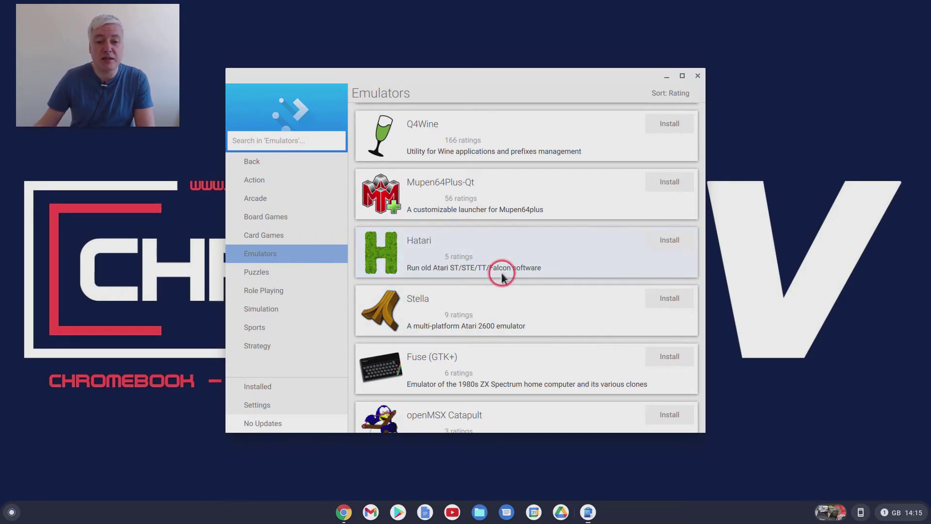
scroll(590, 303, "down", 2)
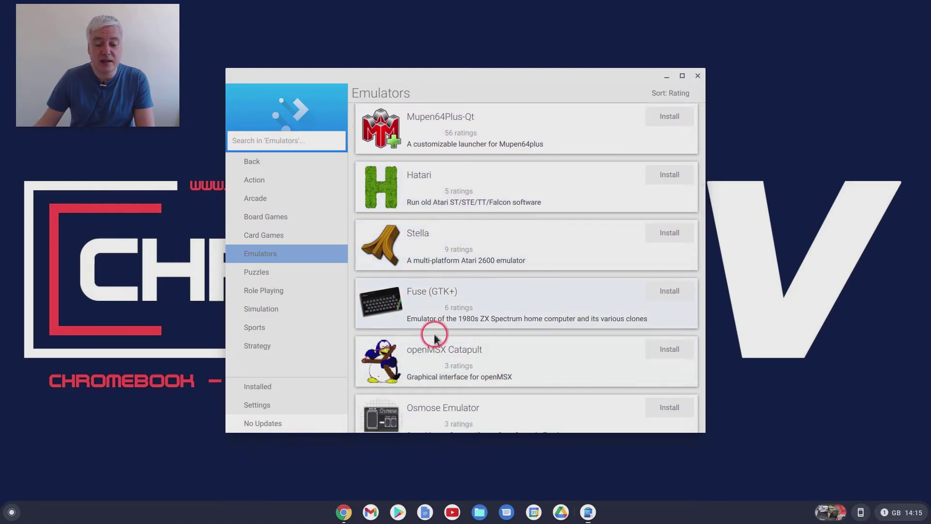
scroll(562, 313, "down", 3)
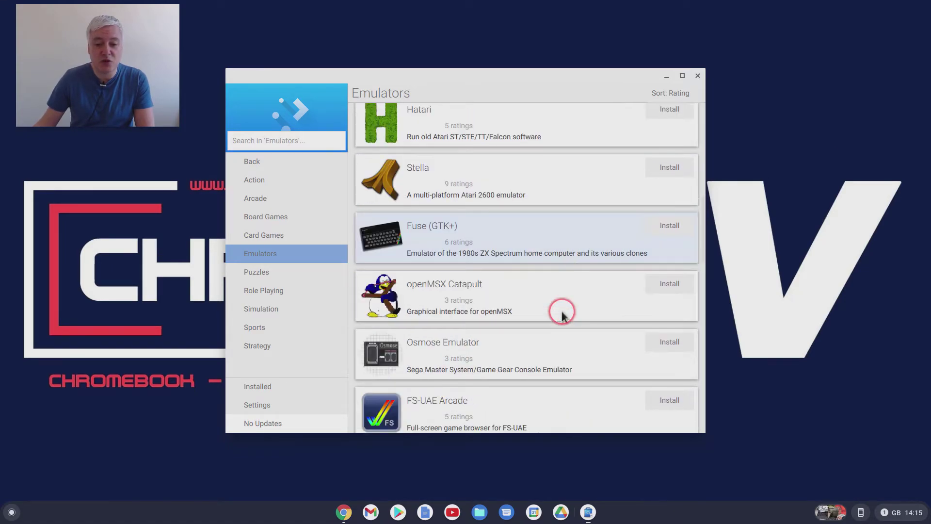
scroll(562, 315, "down", 7)
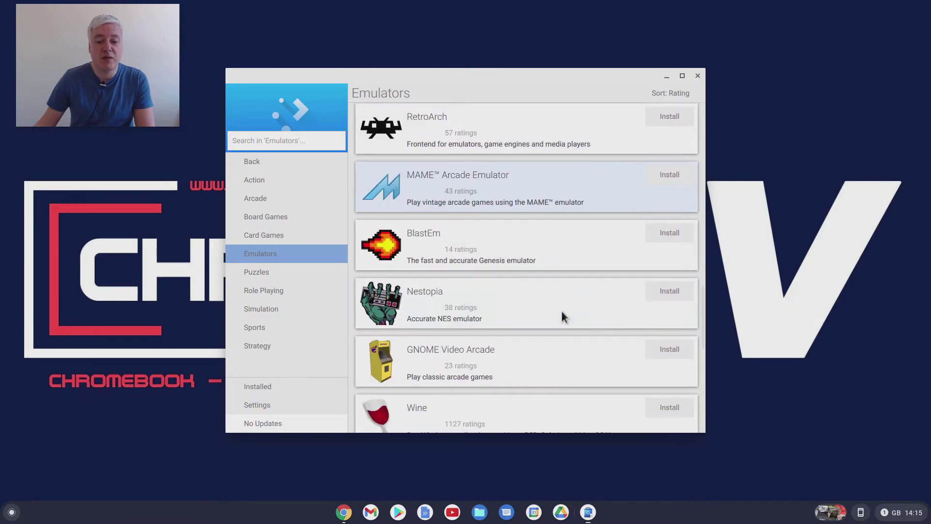
scroll(561, 314, "down", 5)
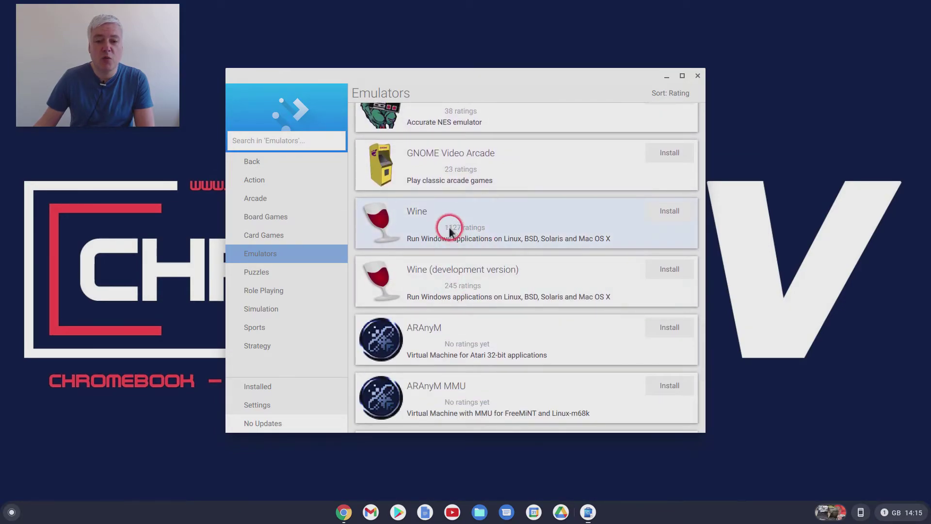
left_click(510, 213)
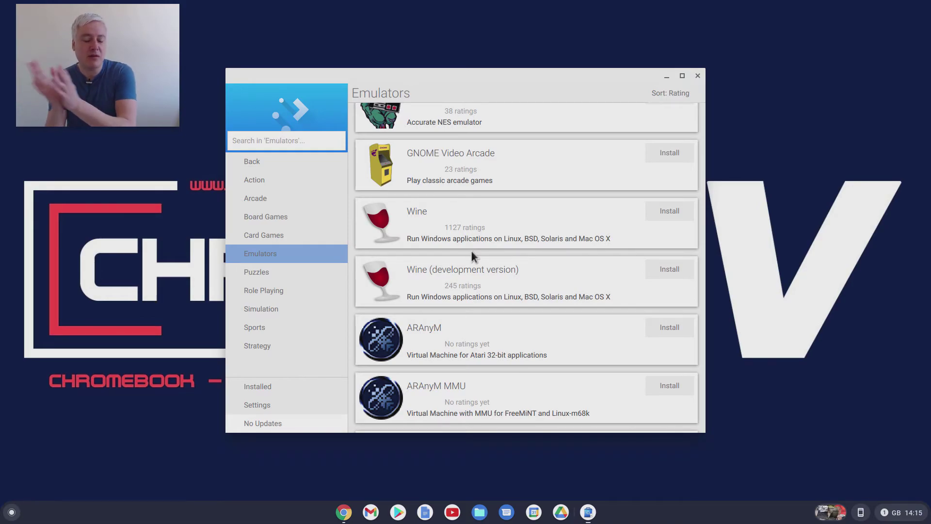
scroll(481, 322, "down", 5)
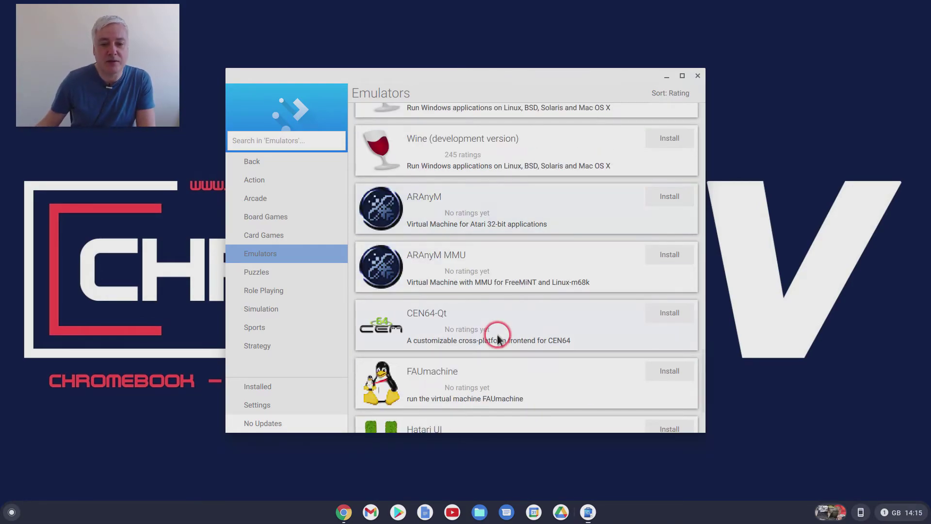
scroll(635, 337, "up", 15)
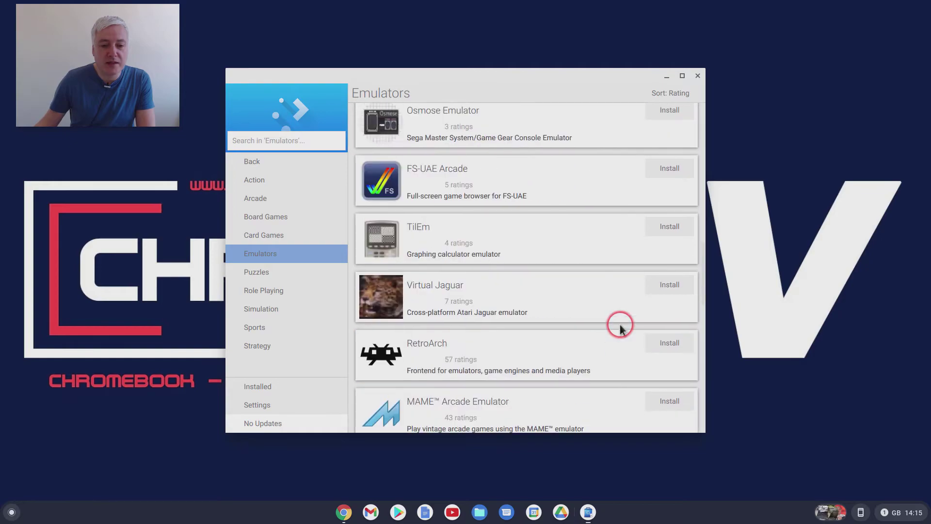
- View each game subcategory in turn, from Action through Strategy
left_click(254, 180)
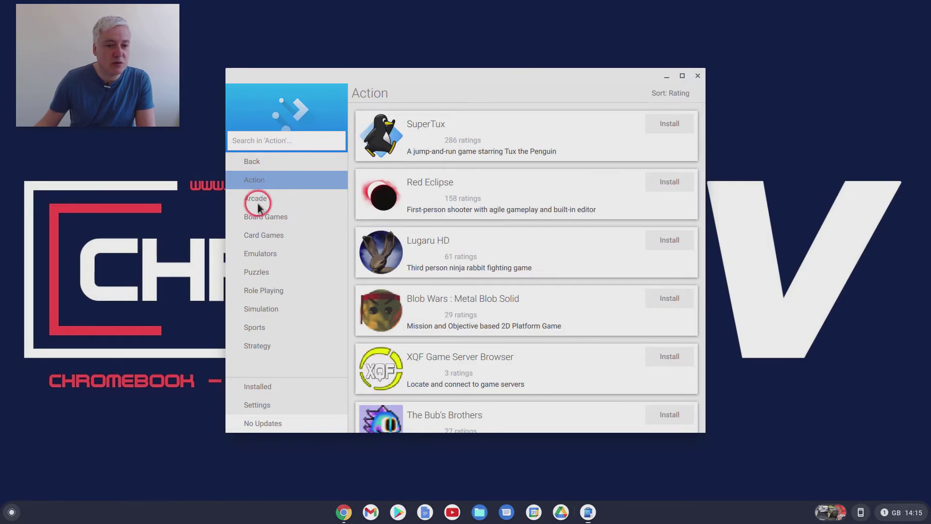
left_click(251, 199)
left_click(260, 215)
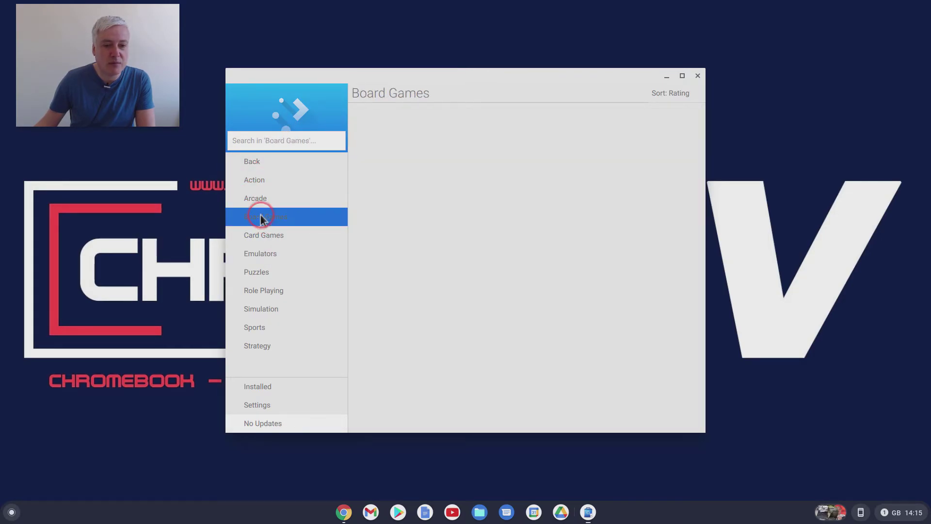
left_click(259, 232)
left_click(253, 250)
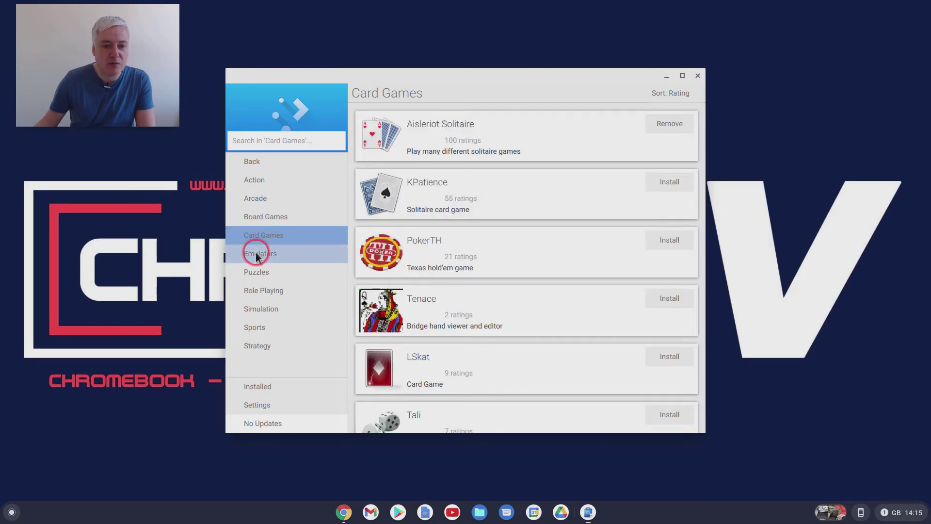
left_click(244, 271)
left_click(260, 290)
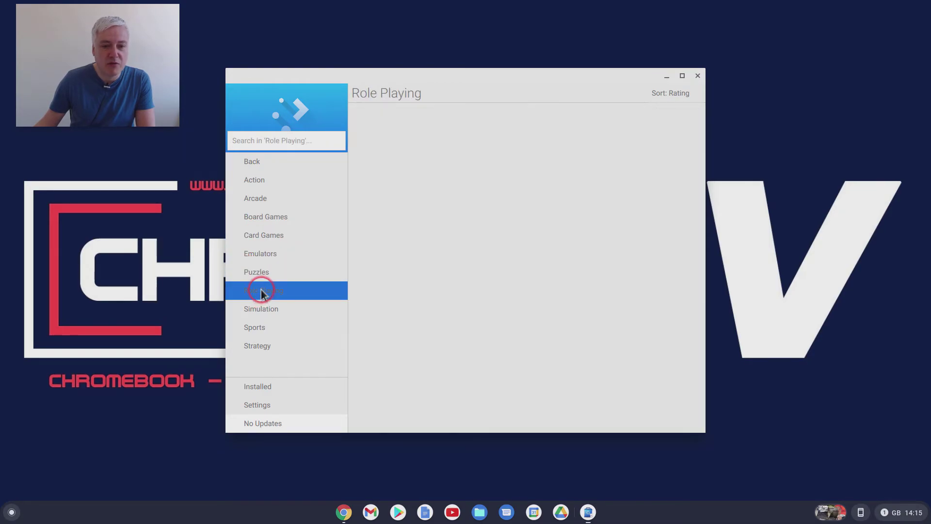
left_click(259, 310)
left_click(266, 333)
left_click(257, 345)
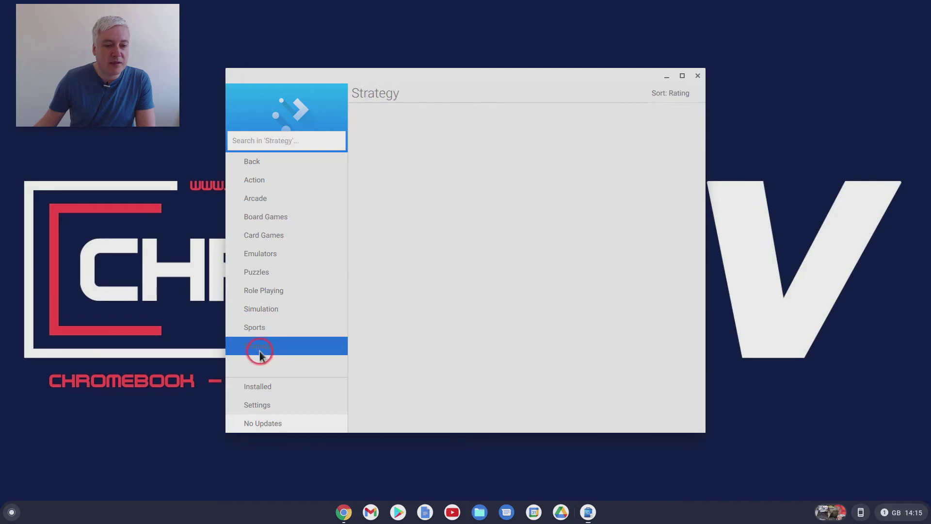
- Return to the front page and scroll the full Applications list, past Krusader, KmPlot and Kile
left_click(245, 162)
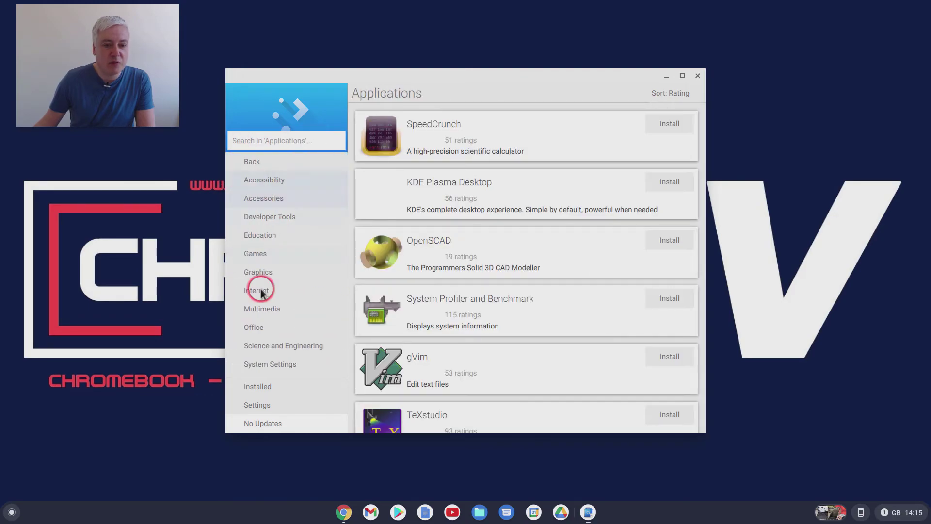
left_click(276, 286)
left_click(255, 159)
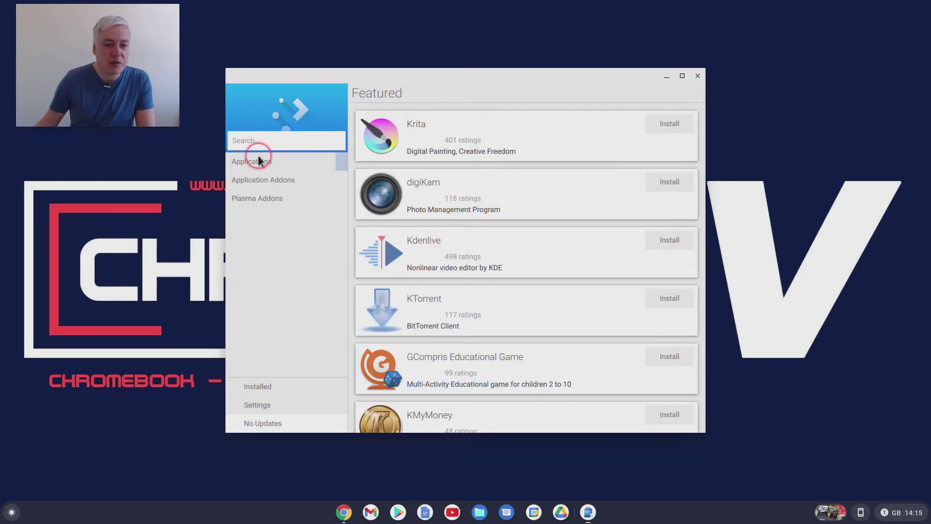
left_click(264, 164)
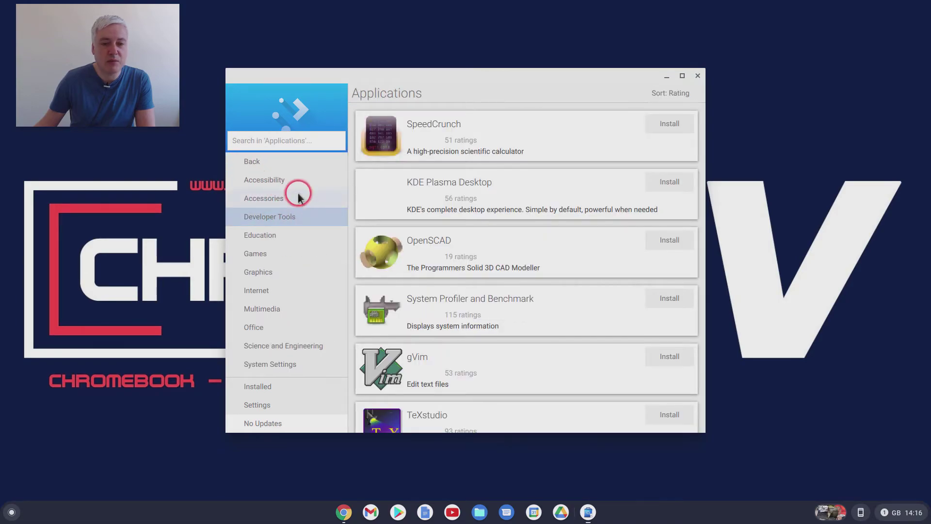
scroll(562, 223, "down", 5)
scroll(567, 228, "down", 20)
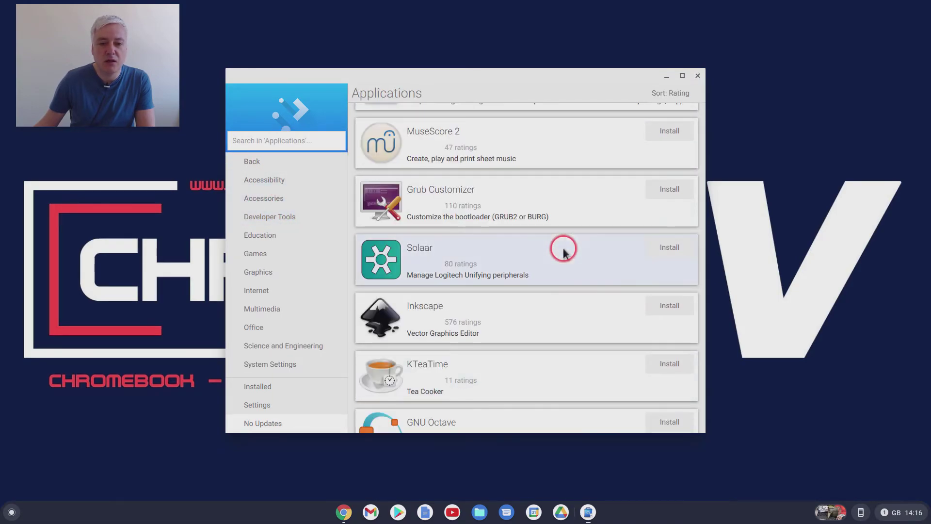
scroll(562, 263, "down", 15)
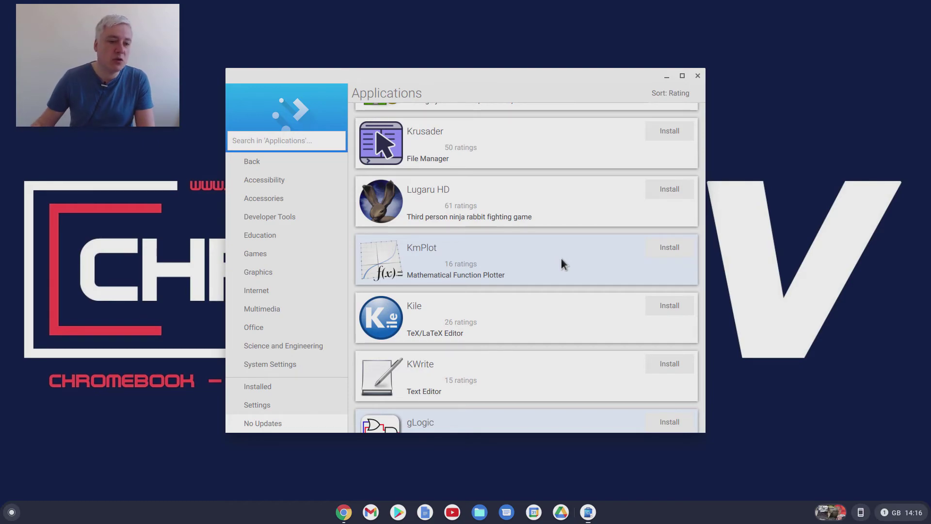
left_click(258, 273)
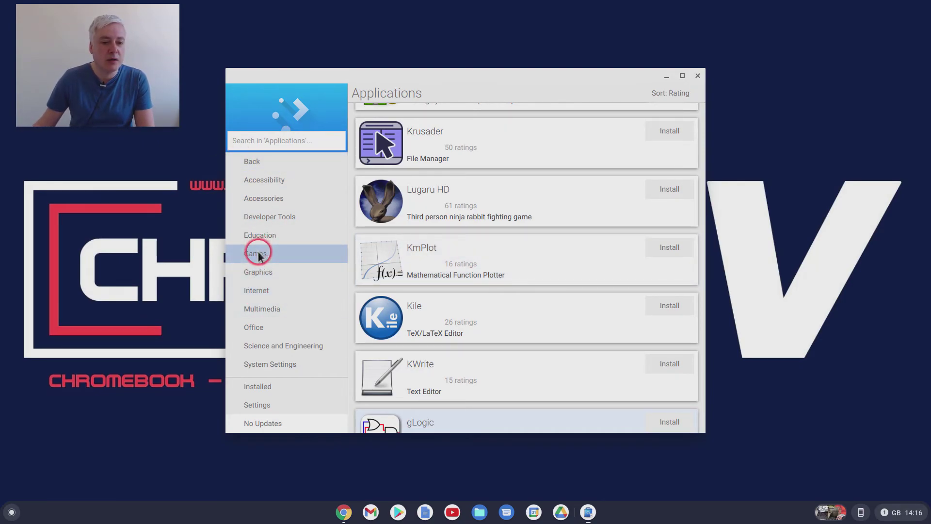
- Show the Games category again, then close Discover to reveal the desktop wallpaper
left_click(257, 252)
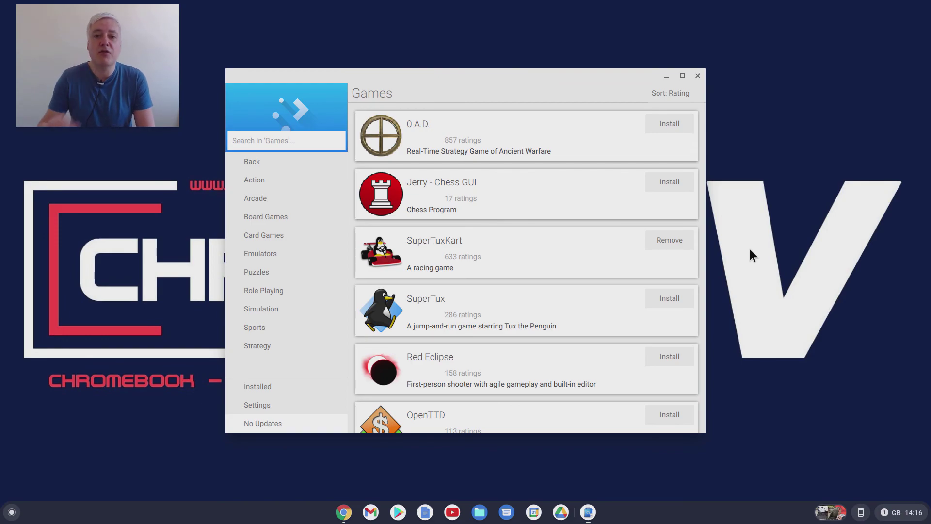
left_click(697, 124)
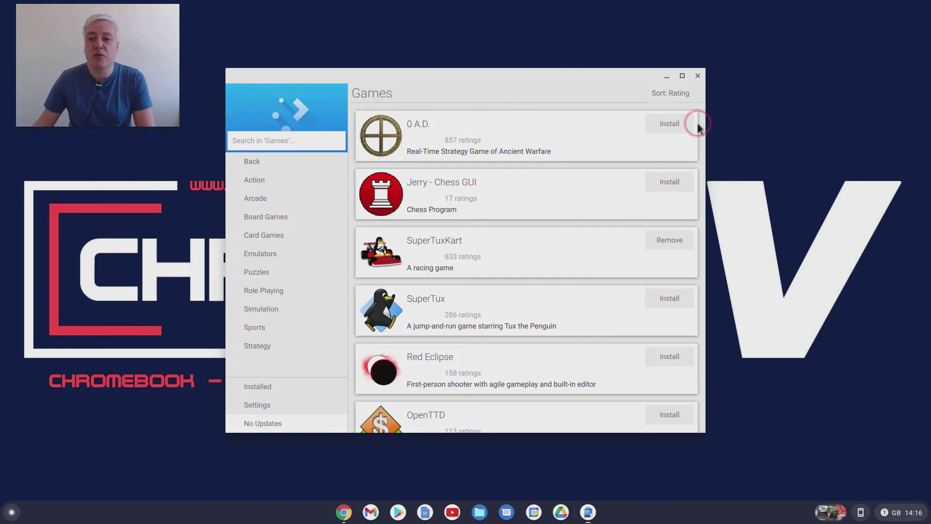
left_click(697, 76)
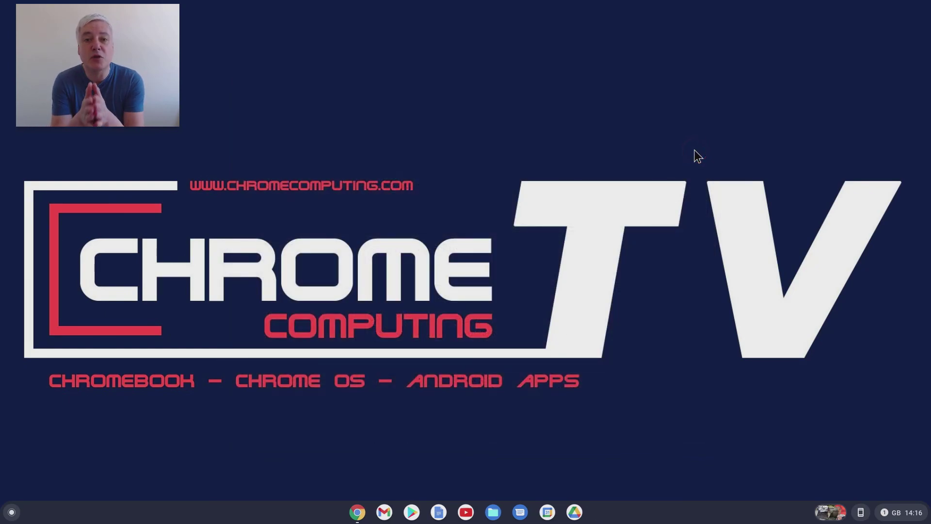